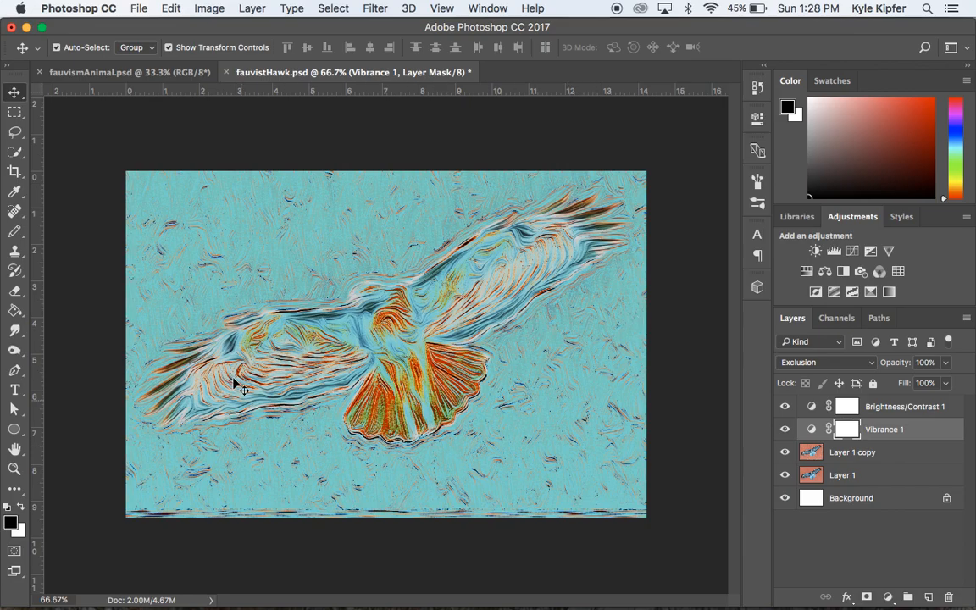
Switch to Chrome and look through the Google Images results for hawk to find a suitable source photo.
mouse_move(307, 585)
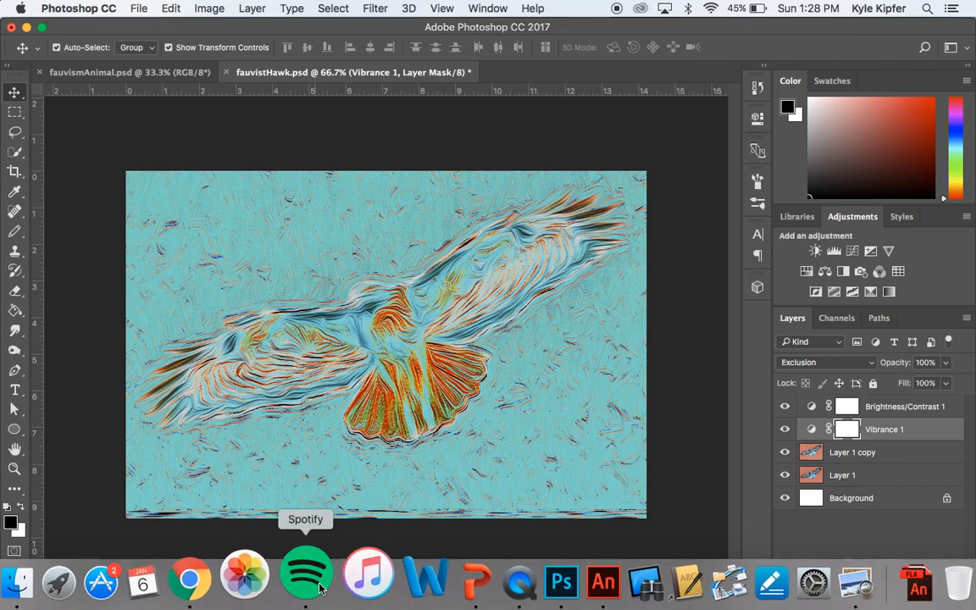
click(227, 580)
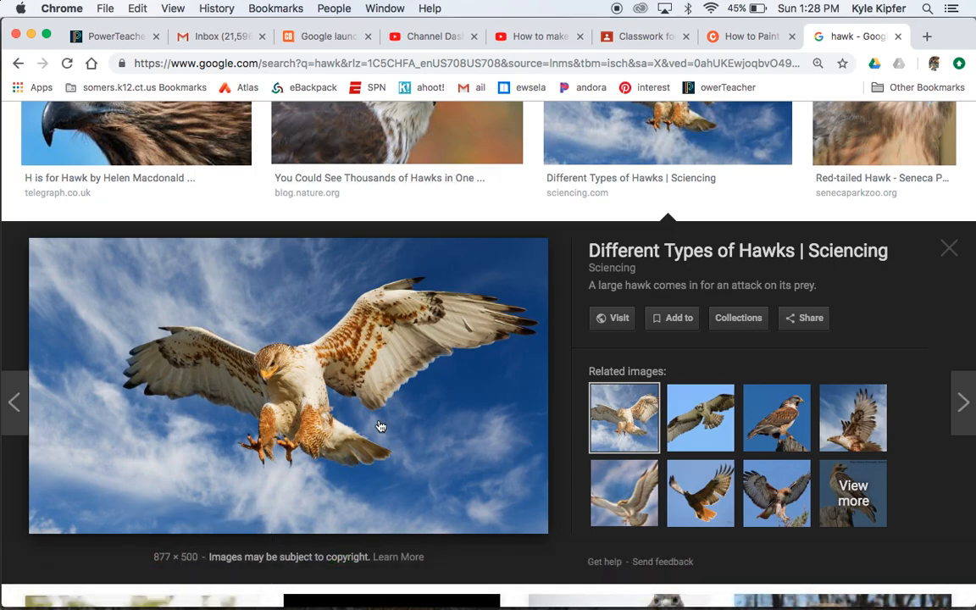
scroll(380, 426, up, 10)
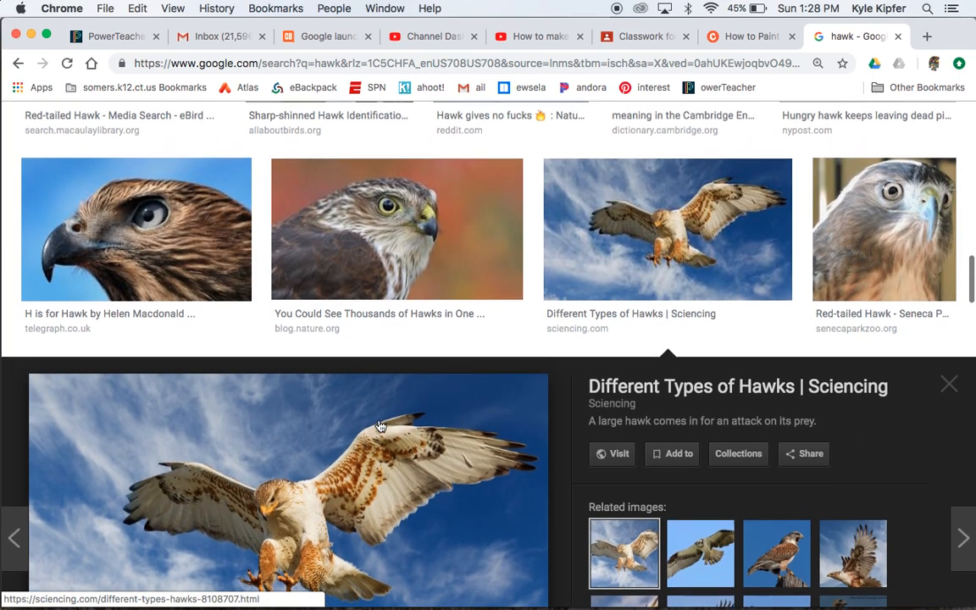
scroll(380, 426, up, 10)
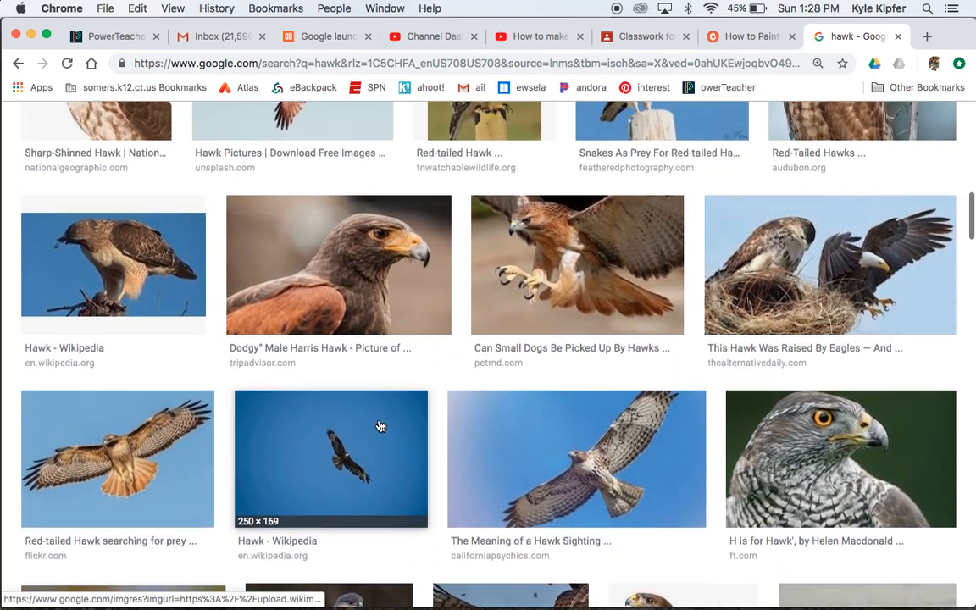
scroll(381, 426, up, 5)
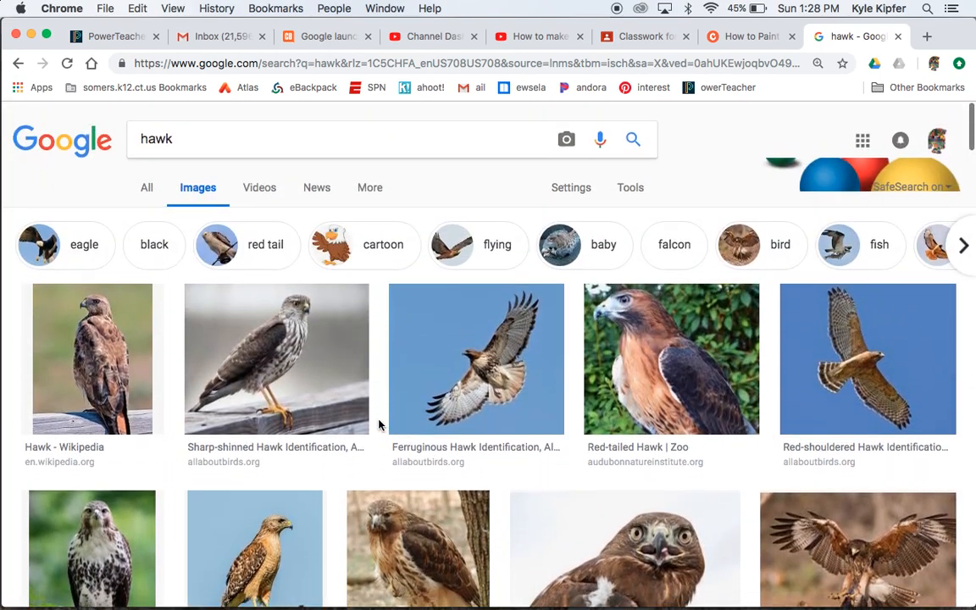
scroll(380, 426, down, 1)
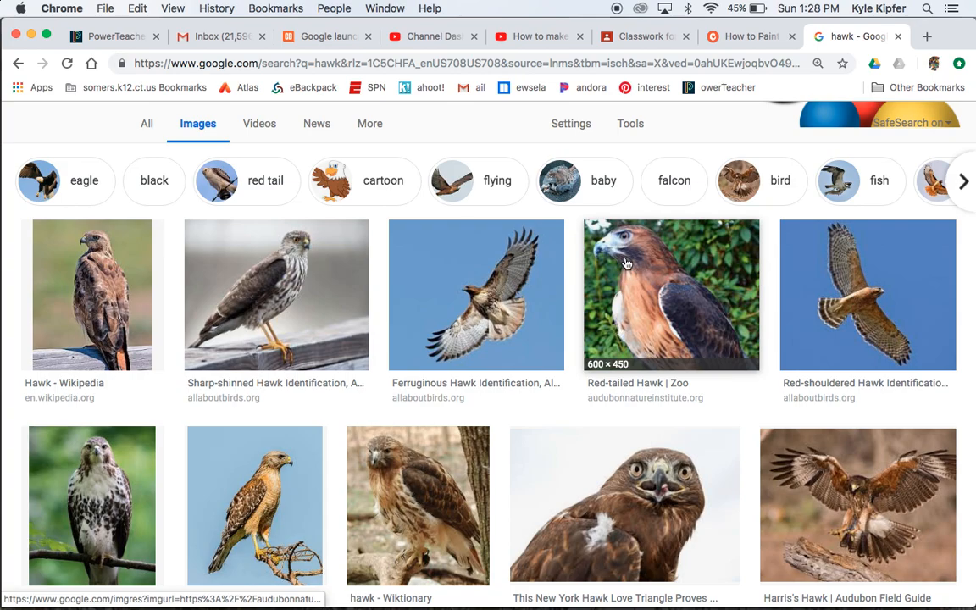
scroll(414, 366, down, 10)
scroll(414, 366, down, 2)
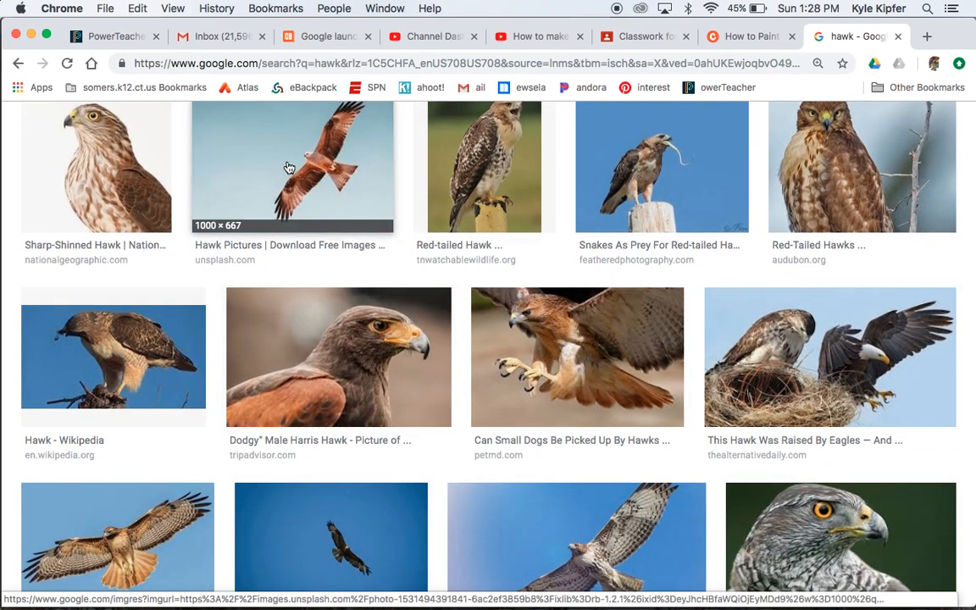
scroll(383, 260, down, 2)
scroll(359, 261, down, 5)
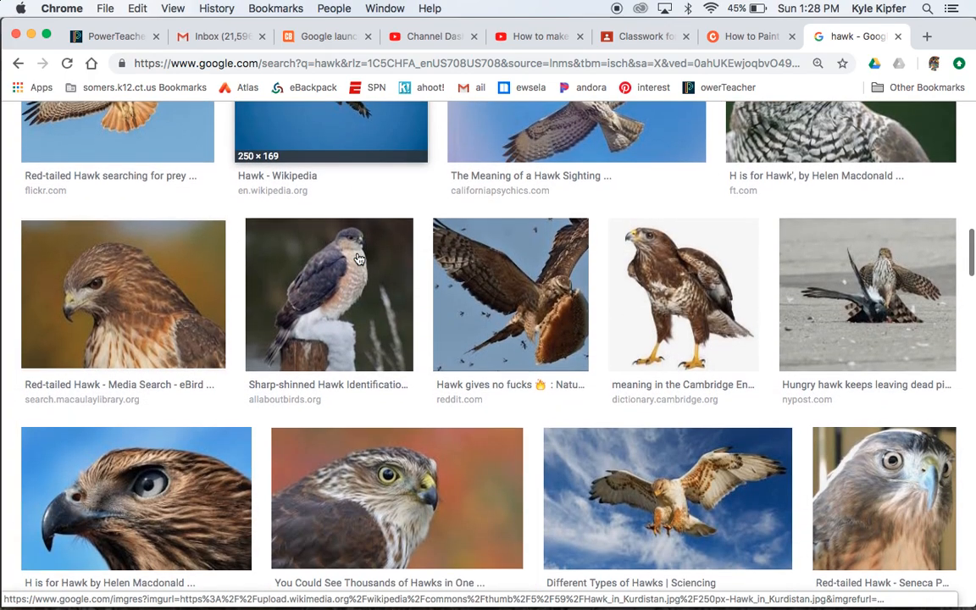
scroll(664, 398, down, 2)
Open the Sciencing "Different Types of Hawks" photo of the attacking hawk and copy the image.
click(661, 458)
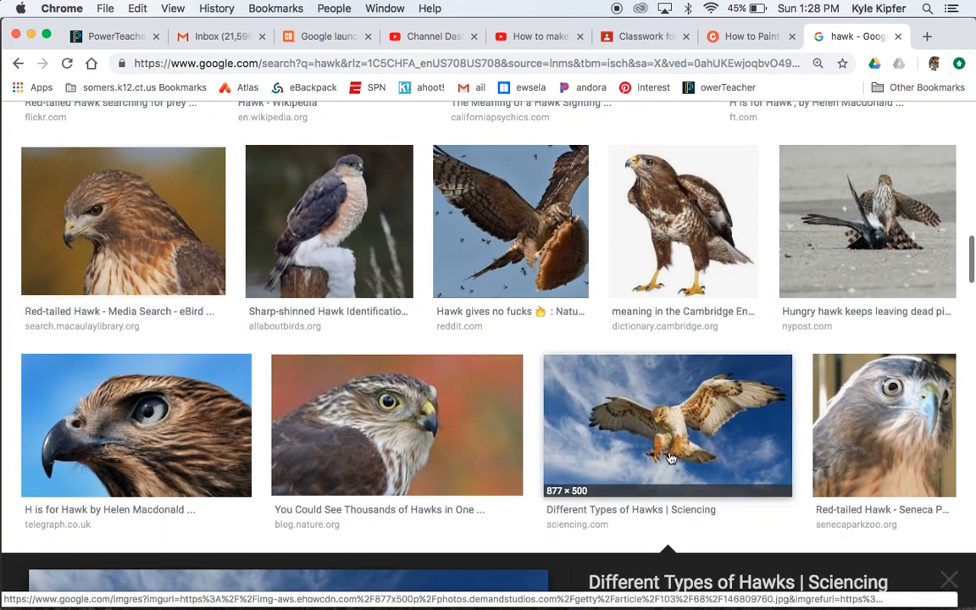
right_click(293, 292)
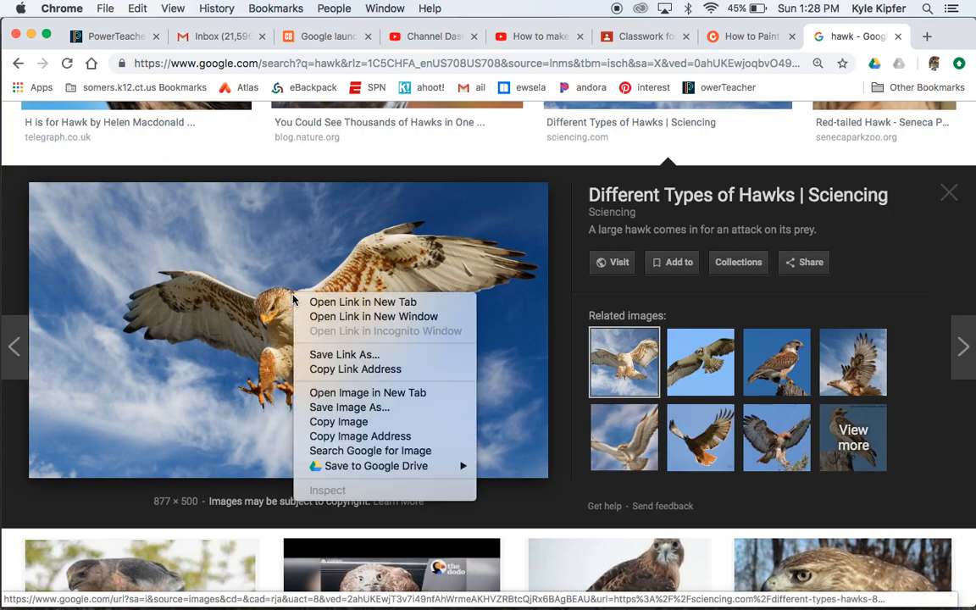
click(356, 422)
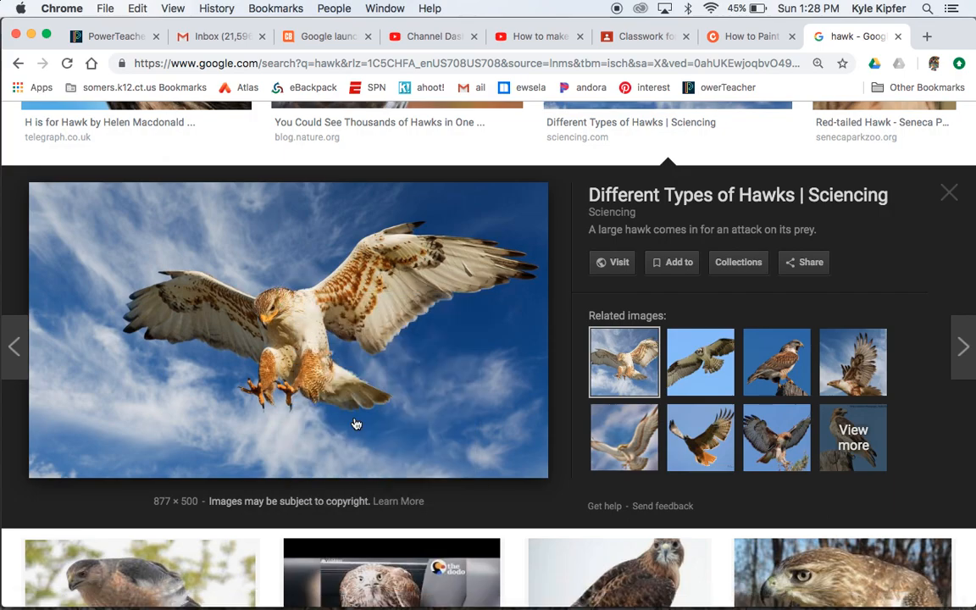
Switch to Photoshop, create a document from the 877 x 500 px Clipboard preset at 72 ppi, and paste the hawk photo into it.
click(523, 572)
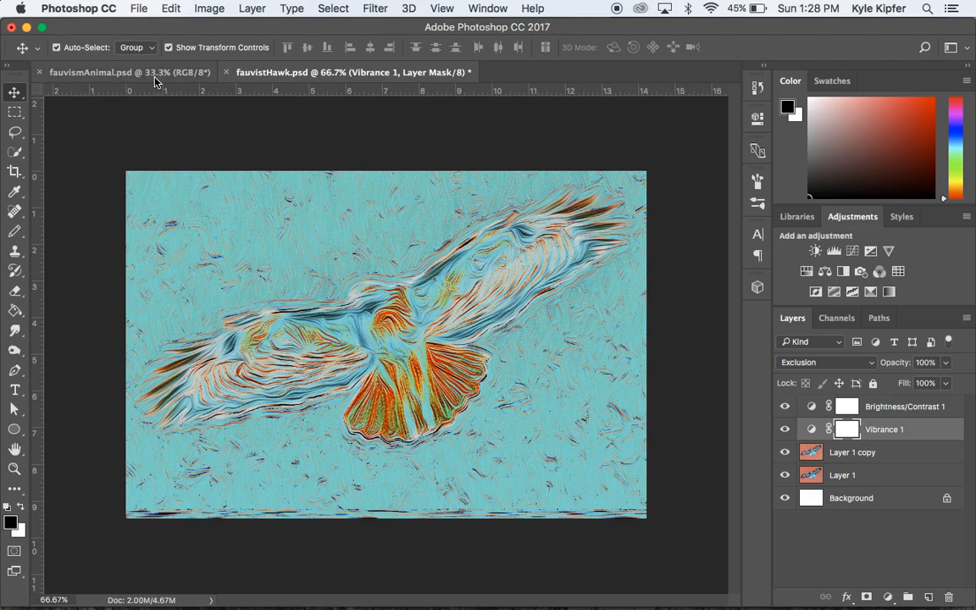
click(138, 7)
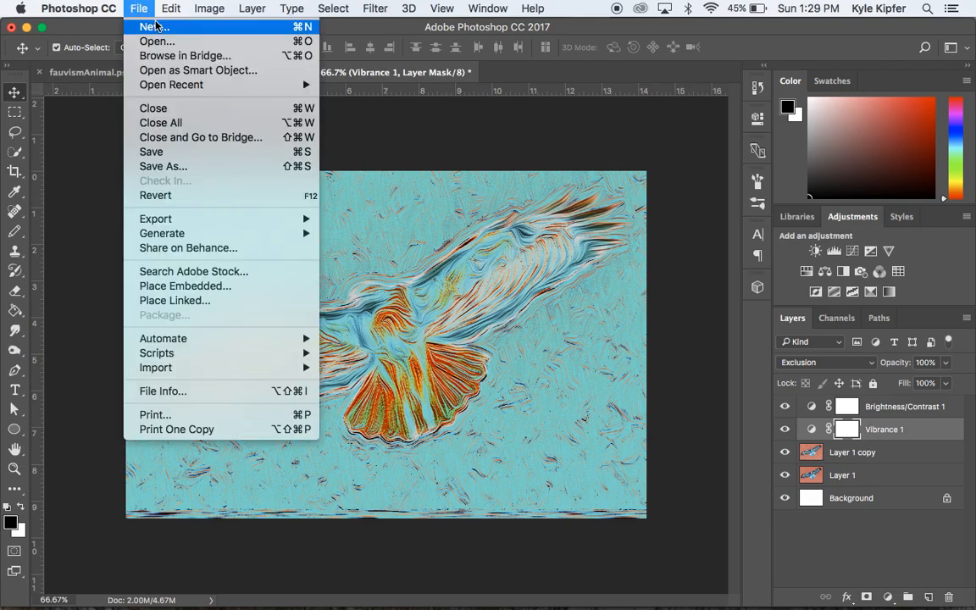
click(164, 29)
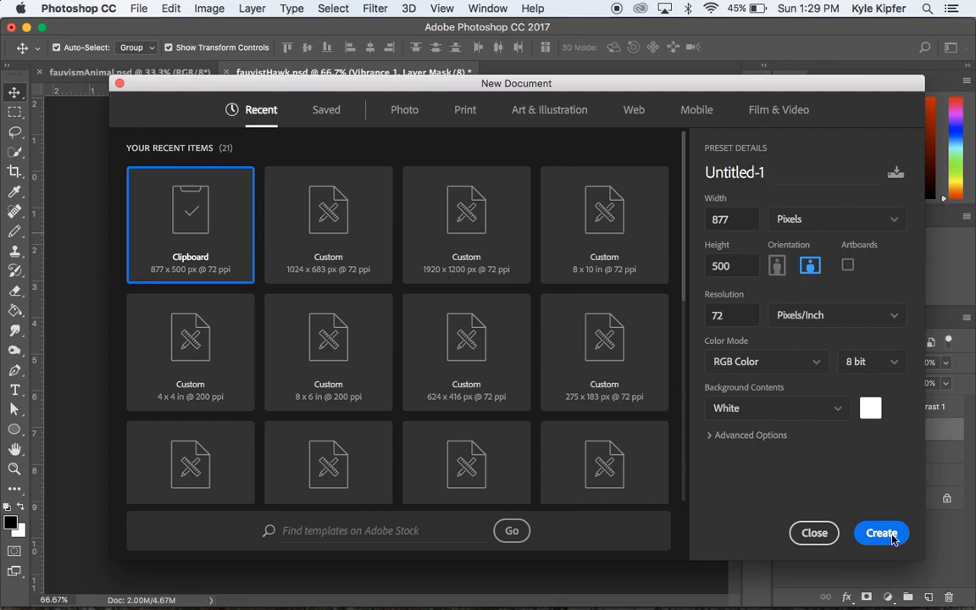
click(892, 538)
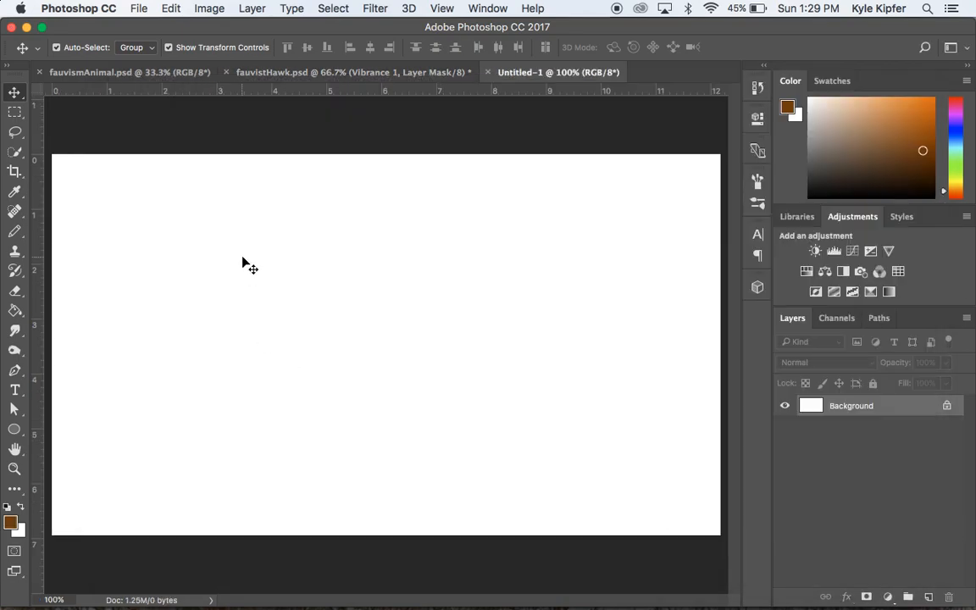
key(super)
key(super+v)
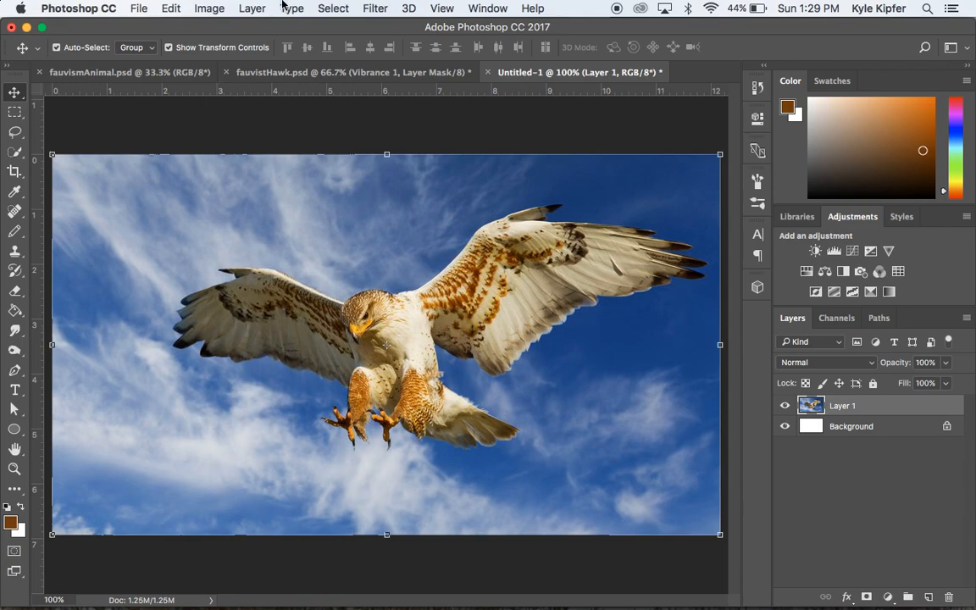
Apply a Hue/Saturation adjustment to the hawk layer with Hue set to +180.
click(209, 8)
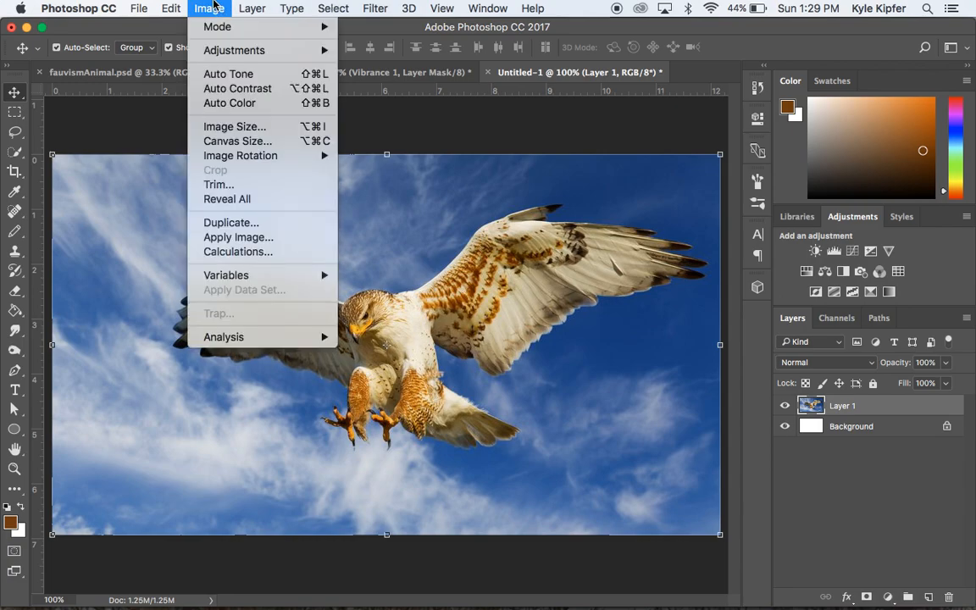
mouse_move(208, 51)
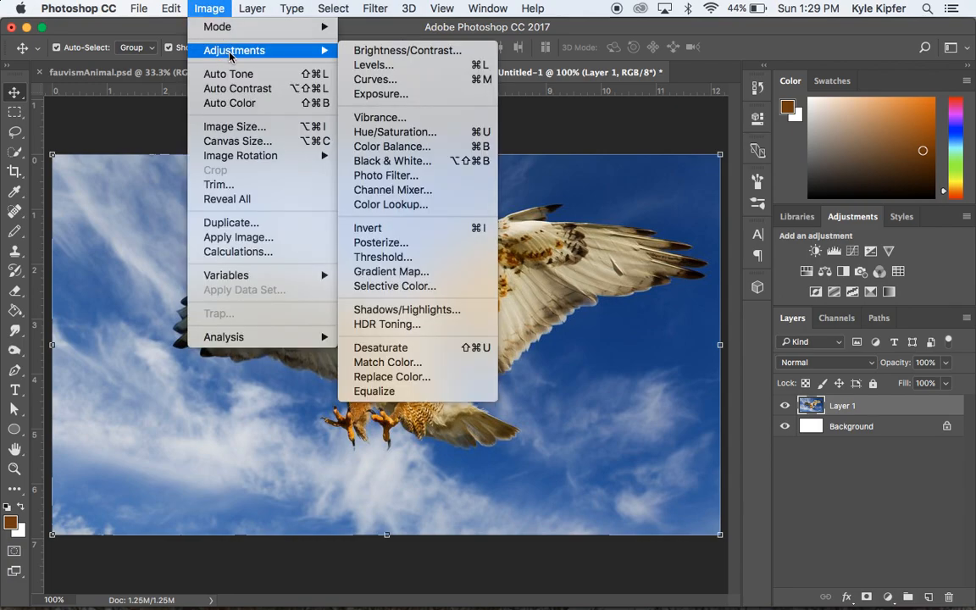
click(424, 133)
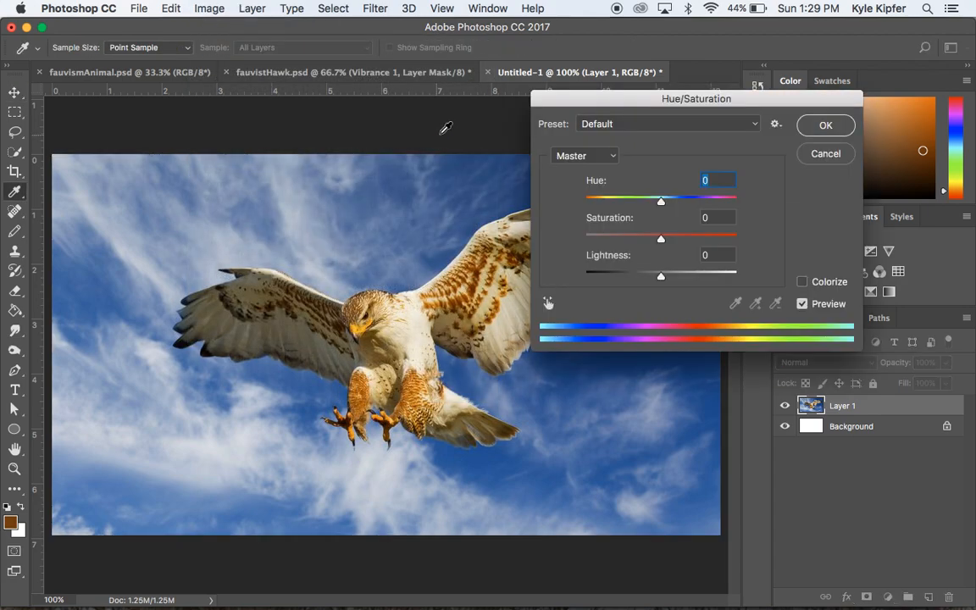
drag(662, 203, 763, 208)
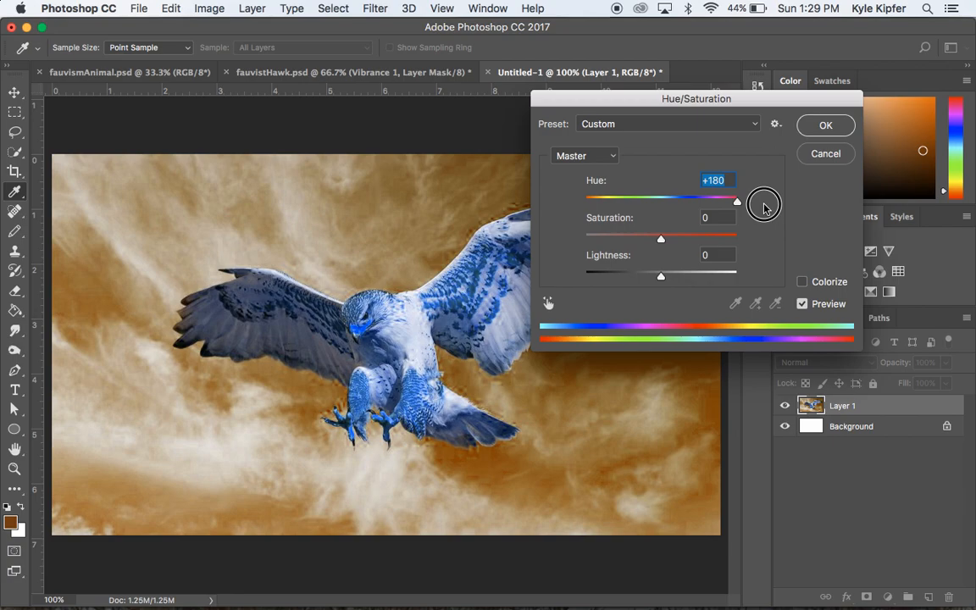
click(825, 126)
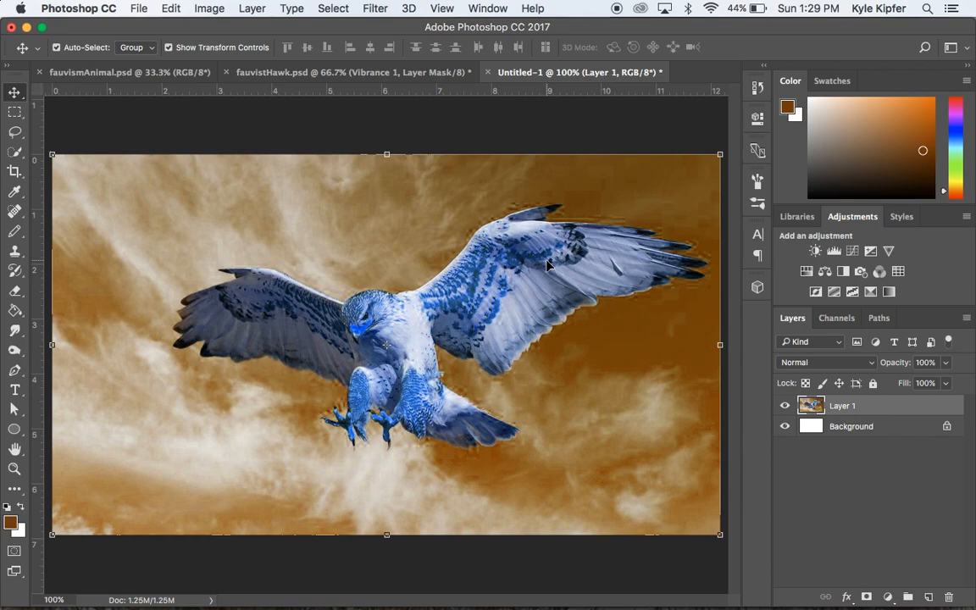
Open the Oil Paint filter on the hawk layer, try Stylization at 2.7 and 1.6, and set it to 10.0.
click(377, 8)
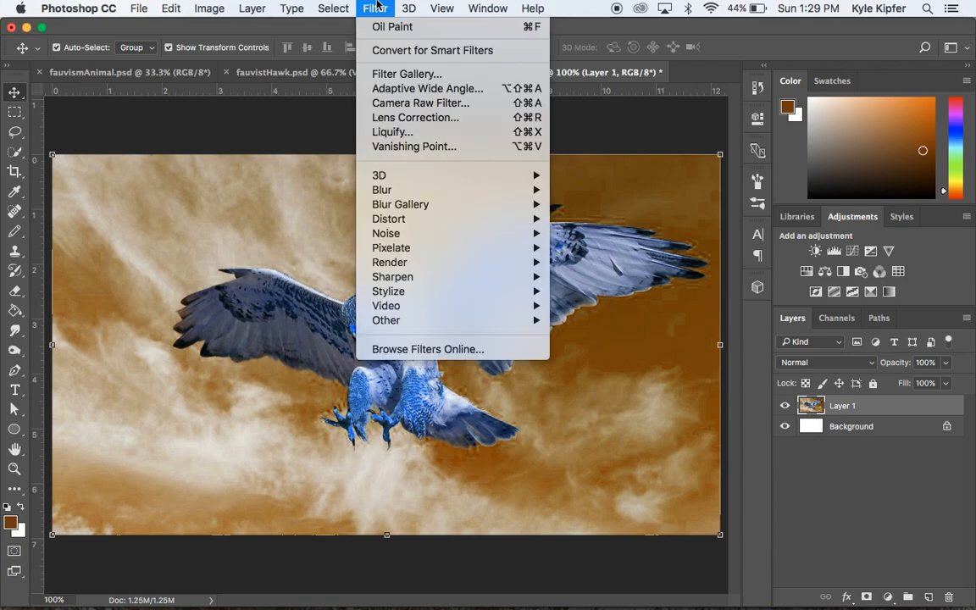
mouse_move(416, 275)
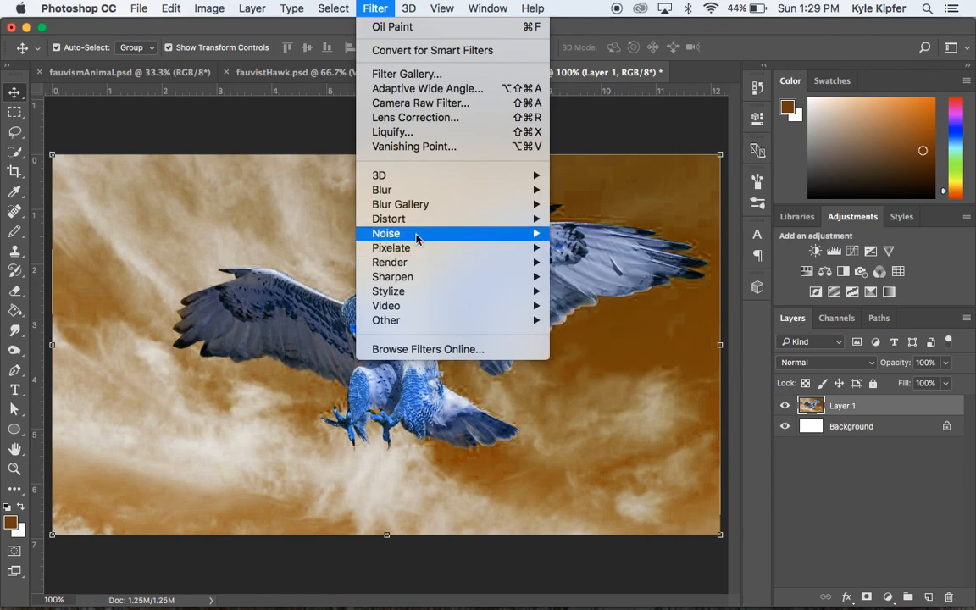
mouse_move(421, 222)
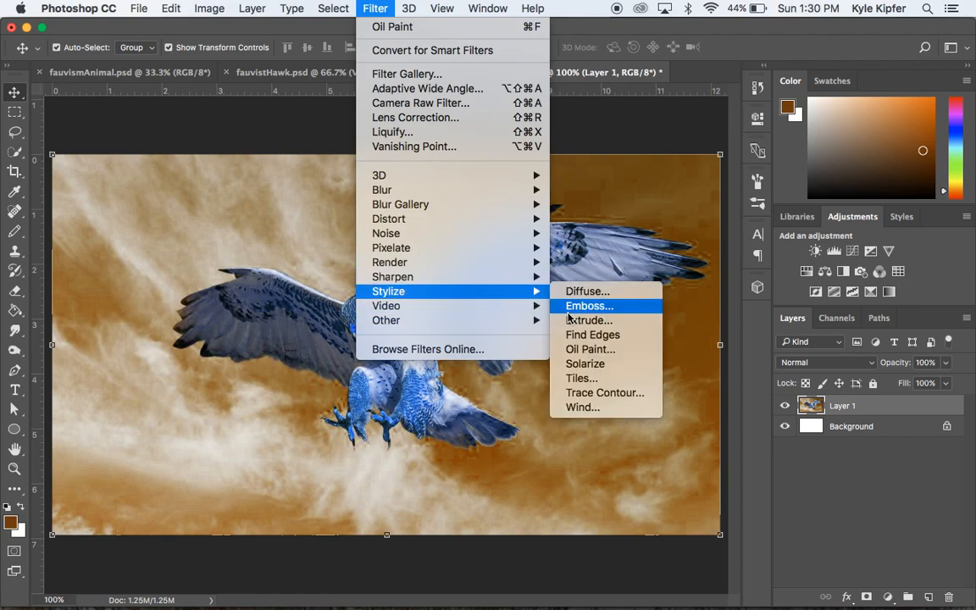
click(585, 349)
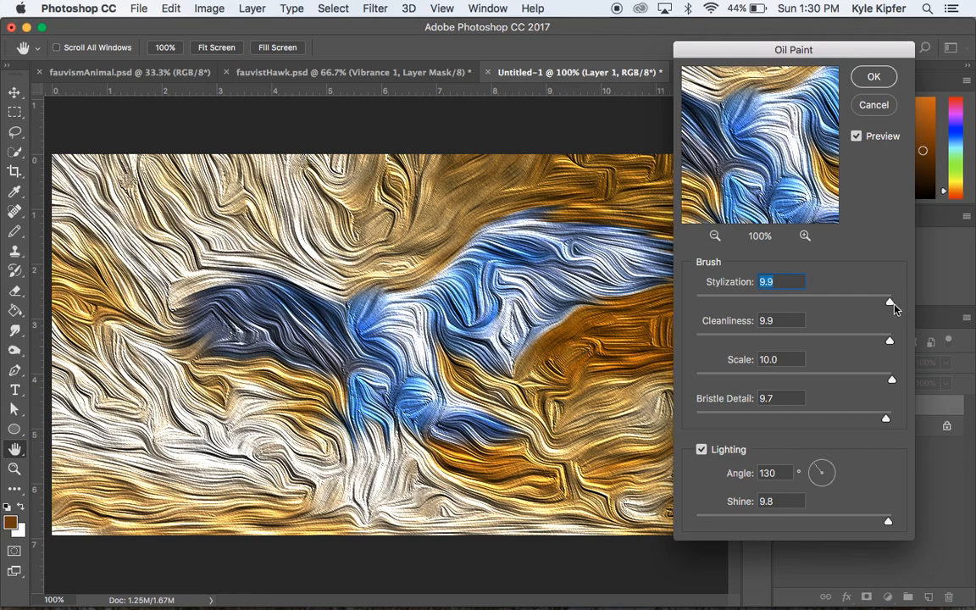
drag(890, 303, 750, 296)
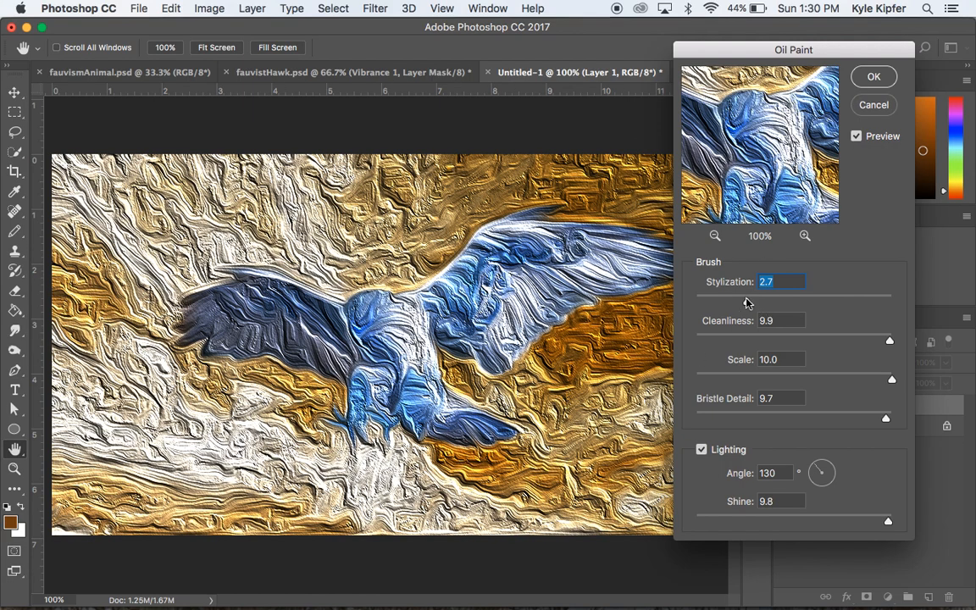
drag(749, 303, 727, 305)
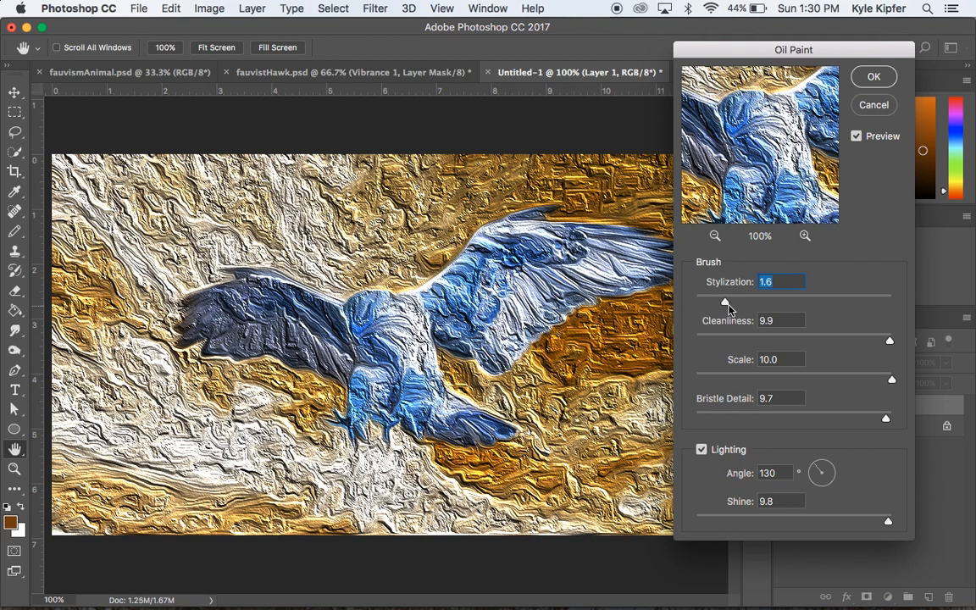
drag(728, 307, 873, 279)
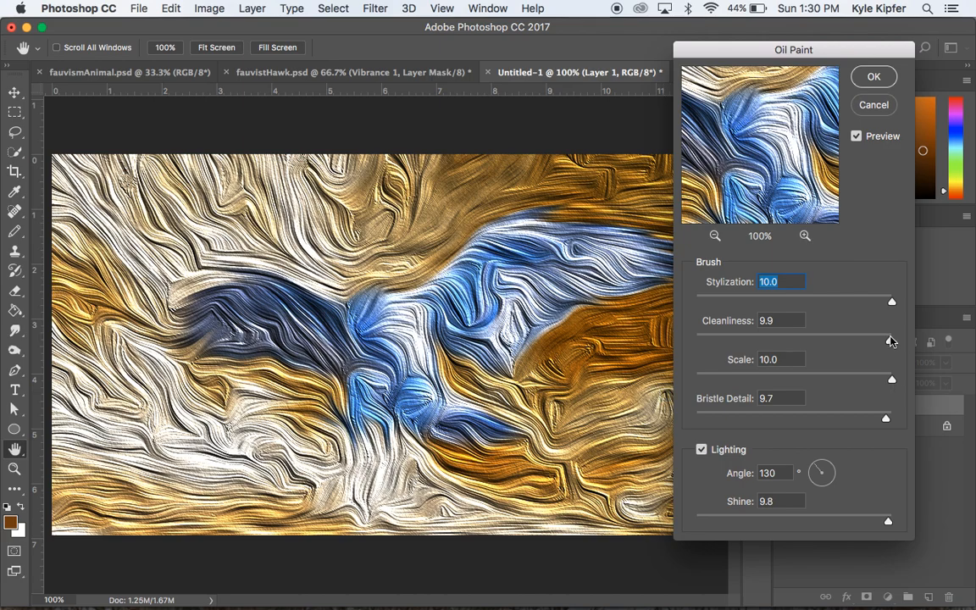
Set the Oil Paint brush Cleanliness to 10.0 and Scale to 3.1.
drag(886, 340, 847, 342)
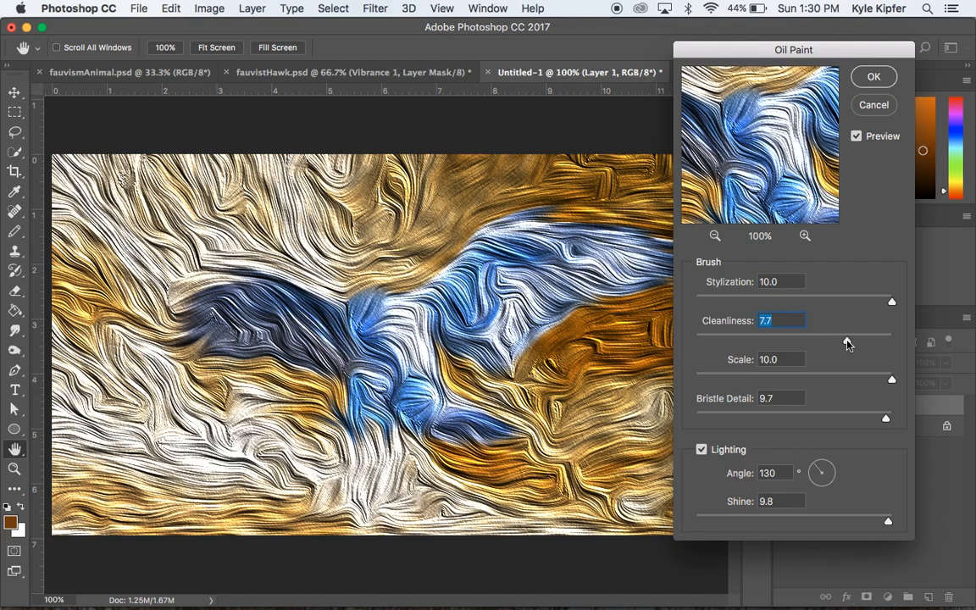
drag(847, 342, 904, 338)
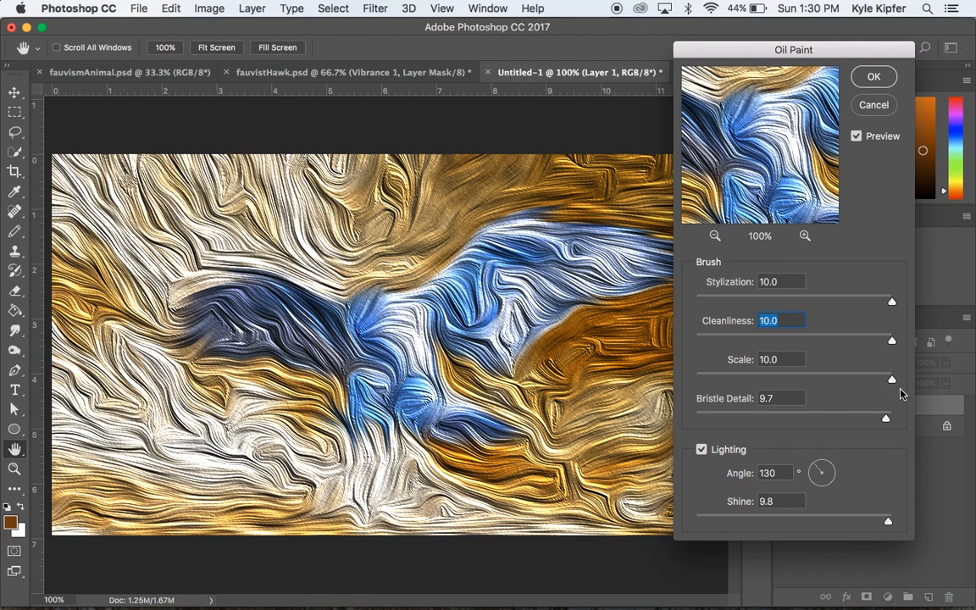
drag(894, 385, 795, 379)
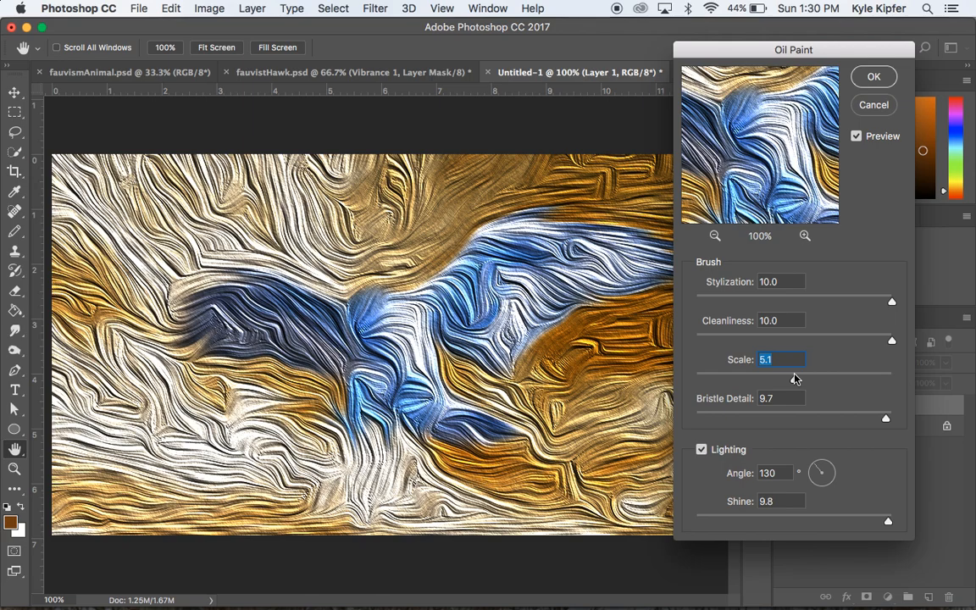
drag(794, 378, 755, 381)
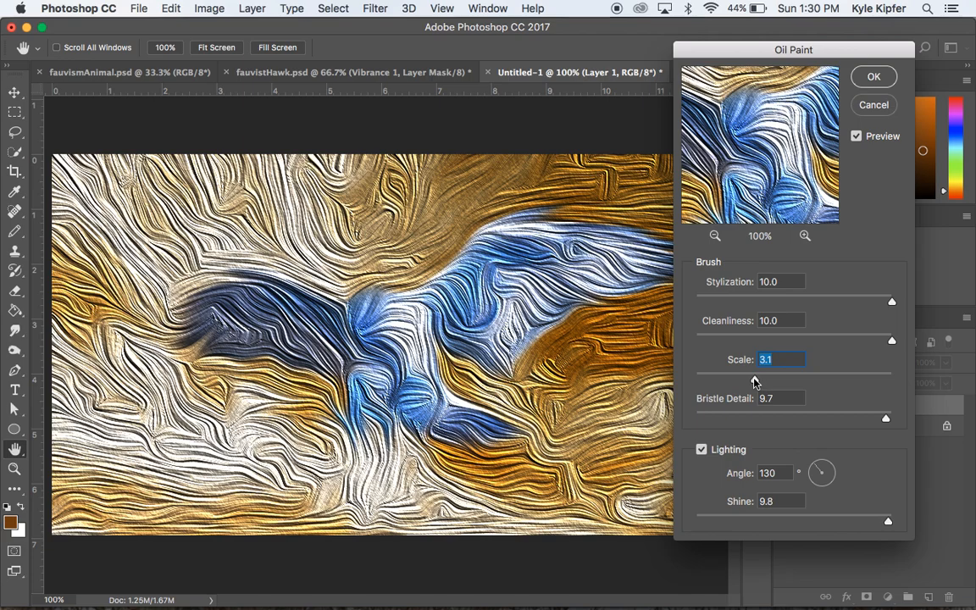
Reduce the Oil Paint brush Stylization to 7.1.
click(870, 301)
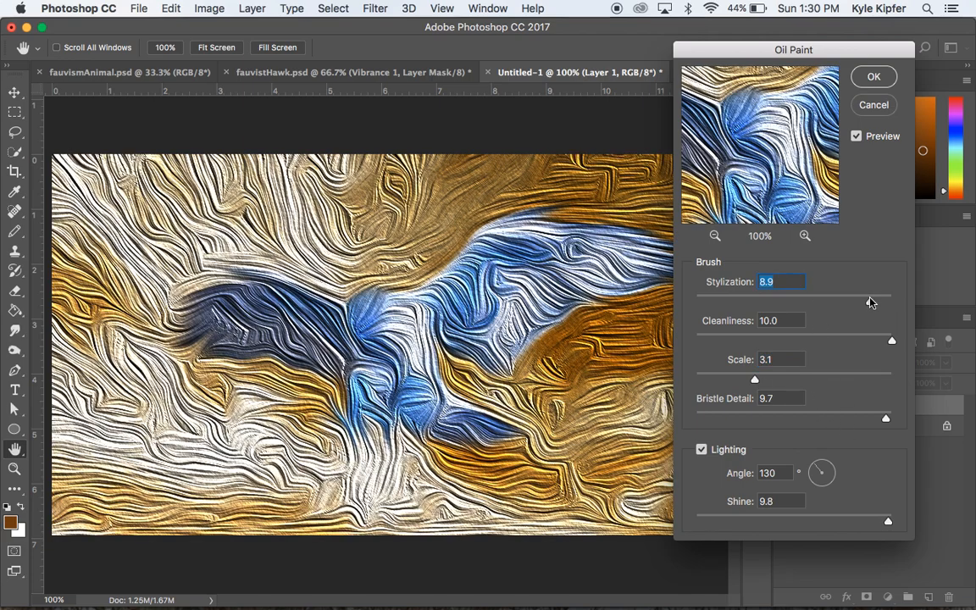
drag(870, 302, 856, 301)
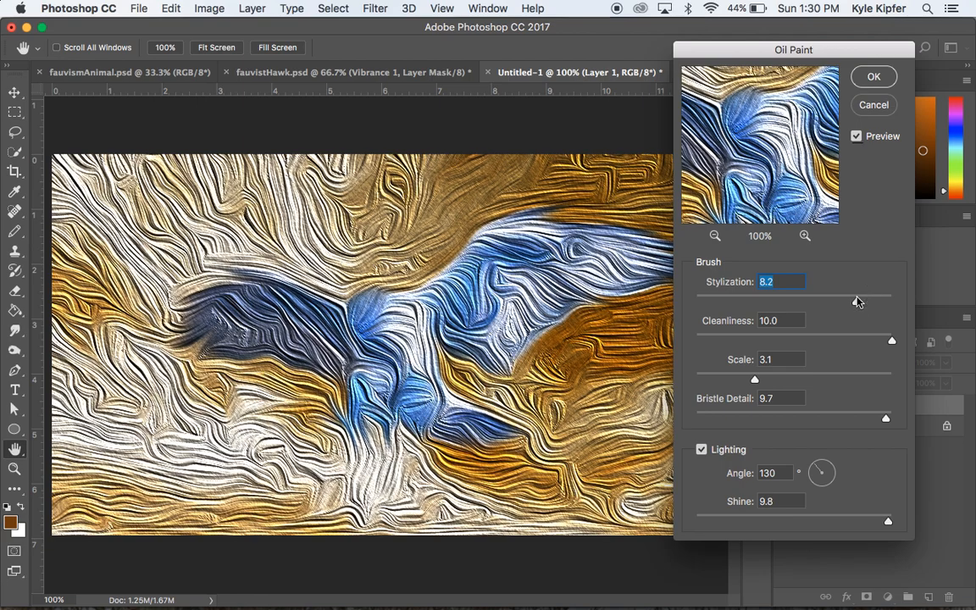
click(834, 301)
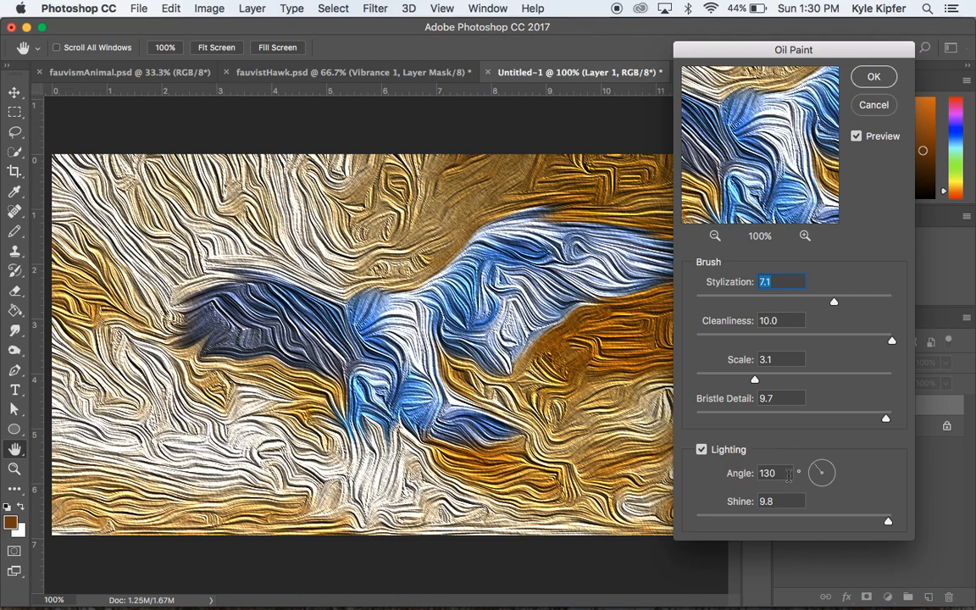
Try the Oil Paint Bristle Detail at 8.0 and 4.9, and set it to 10.0.
click(853, 417)
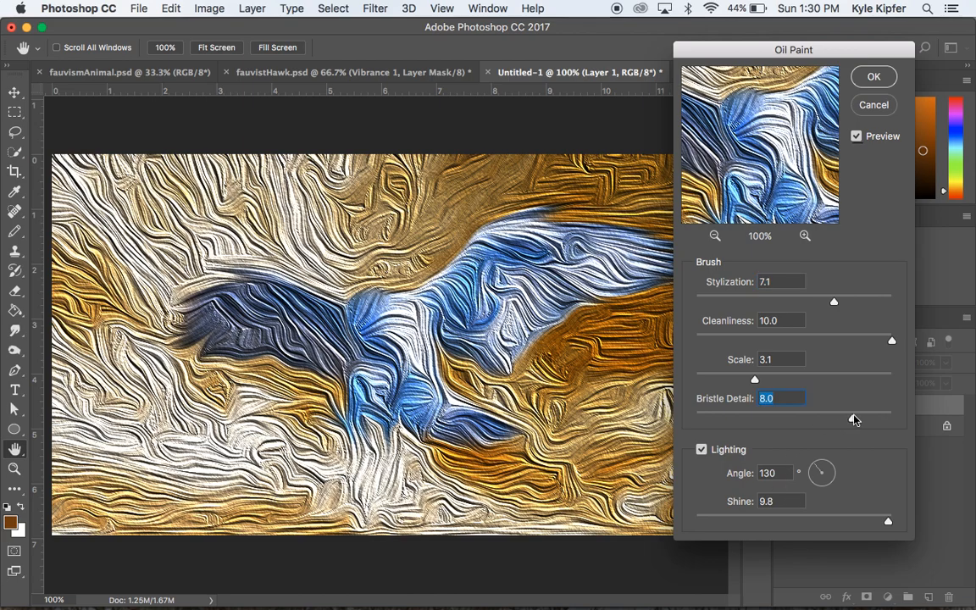
click(792, 418)
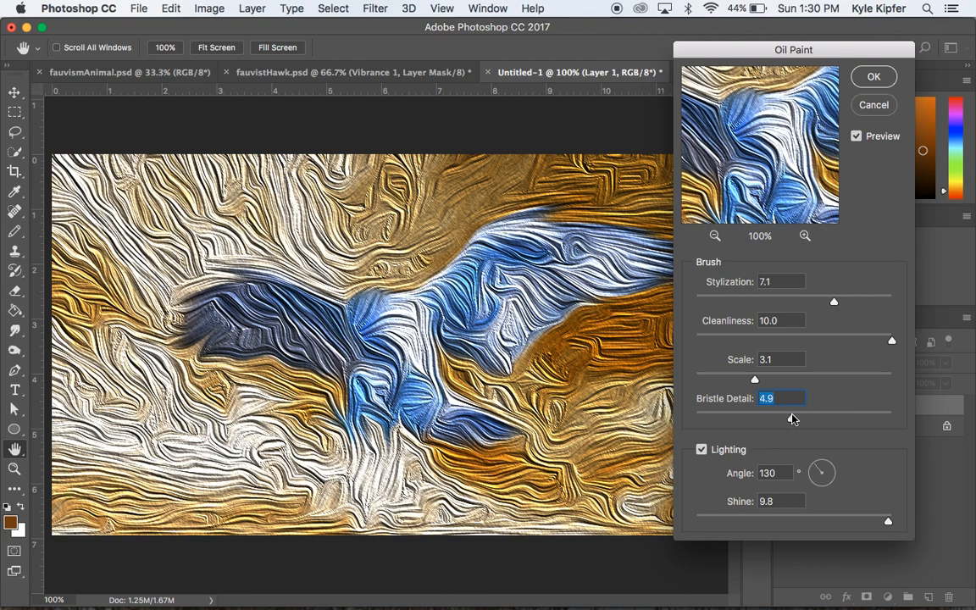
click(887, 417)
drag(889, 418, 901, 427)
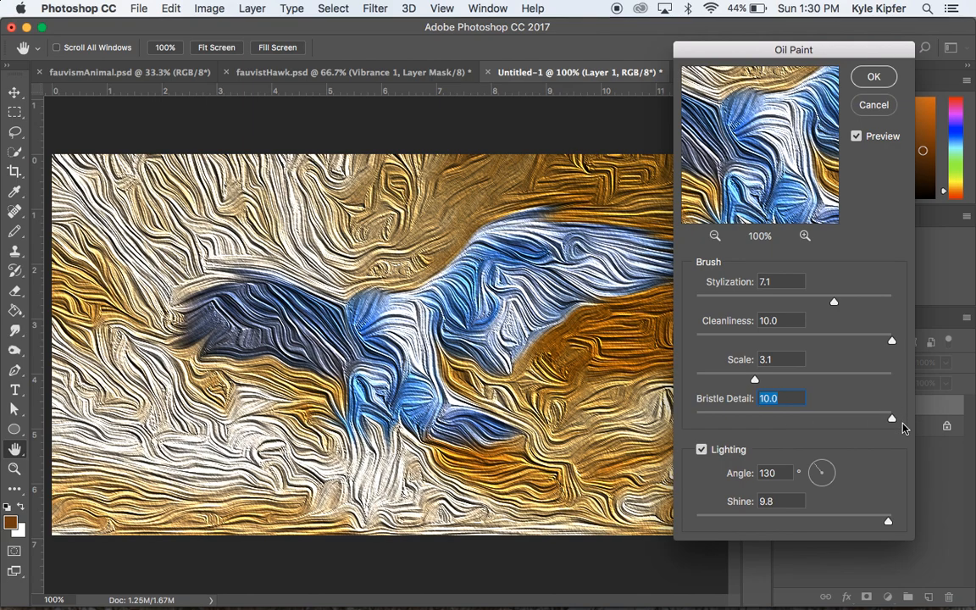
Compare the Oil Paint preview without Lighting, keep Lighting on with Shine at 1.7, and apply the filter.
click(701, 449)
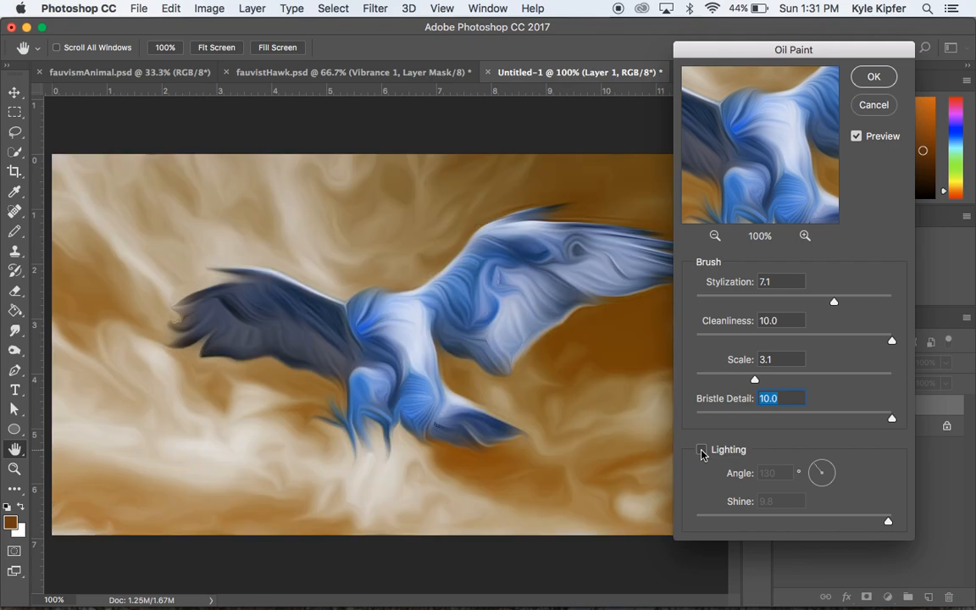
click(701, 450)
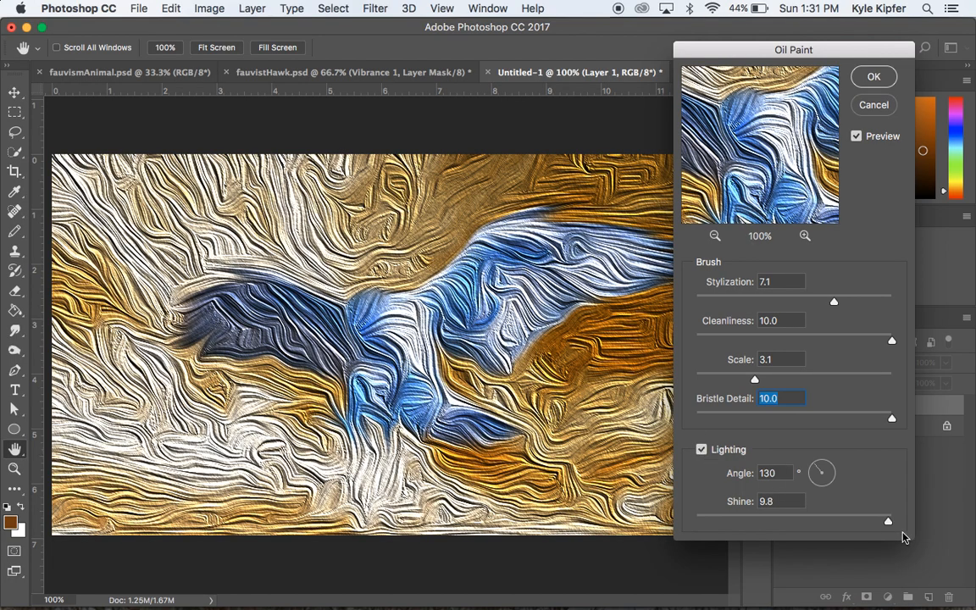
drag(888, 520, 730, 518)
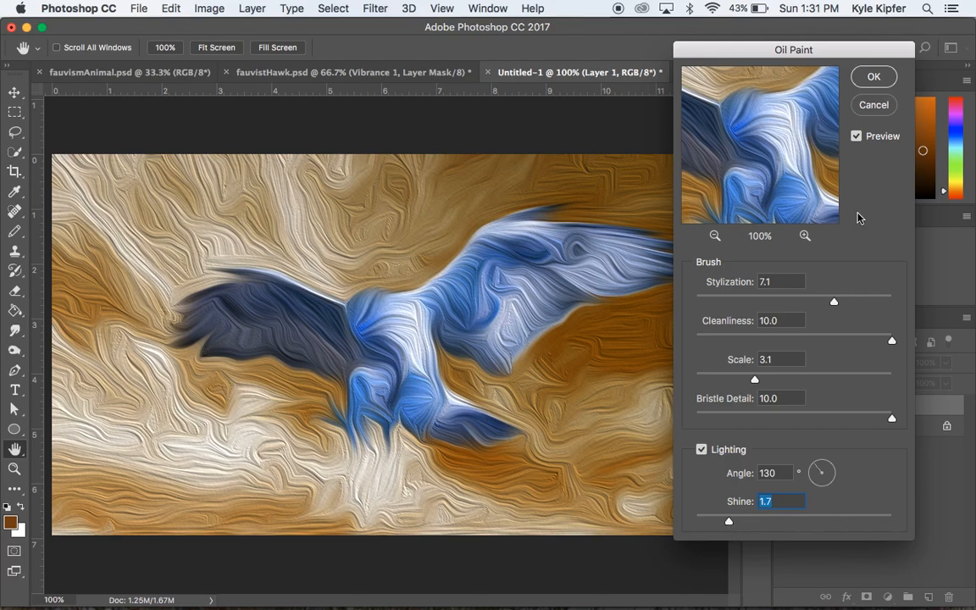
click(874, 77)
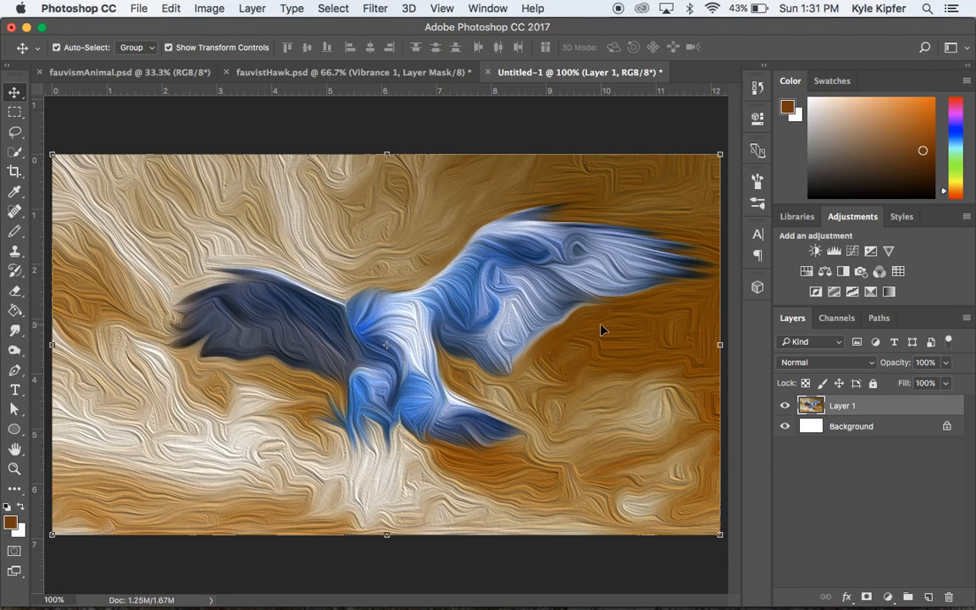
Add a Vibrance adjustment layer above the hawk layer with Vibrance and Saturation both at +100.
click(889, 597)
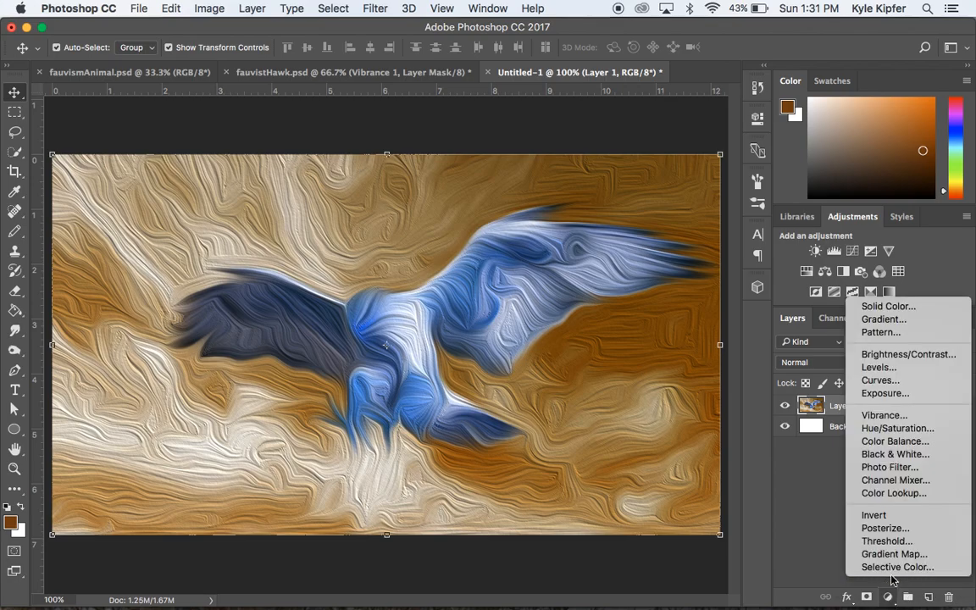
click(896, 414)
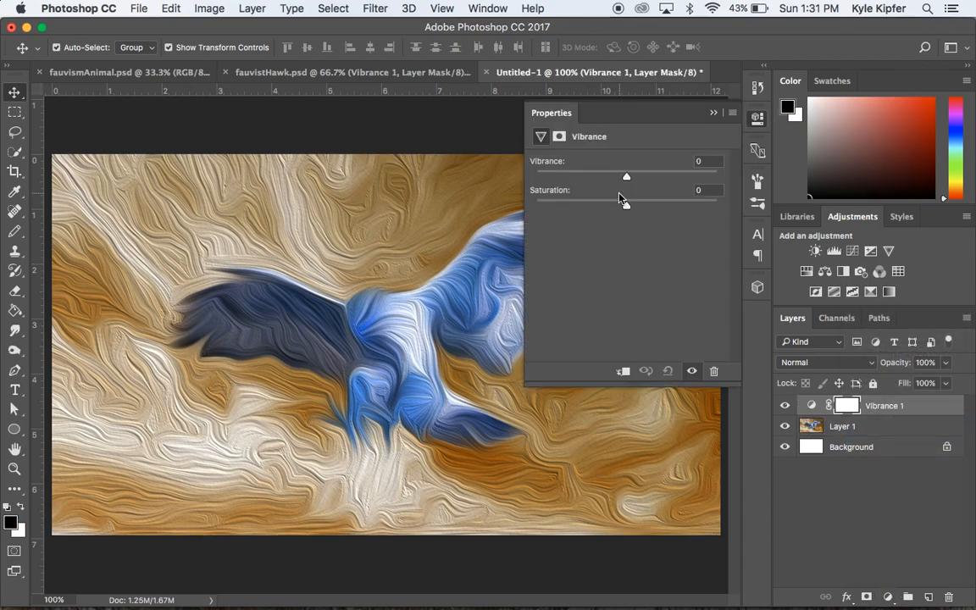
drag(628, 180, 776, 185)
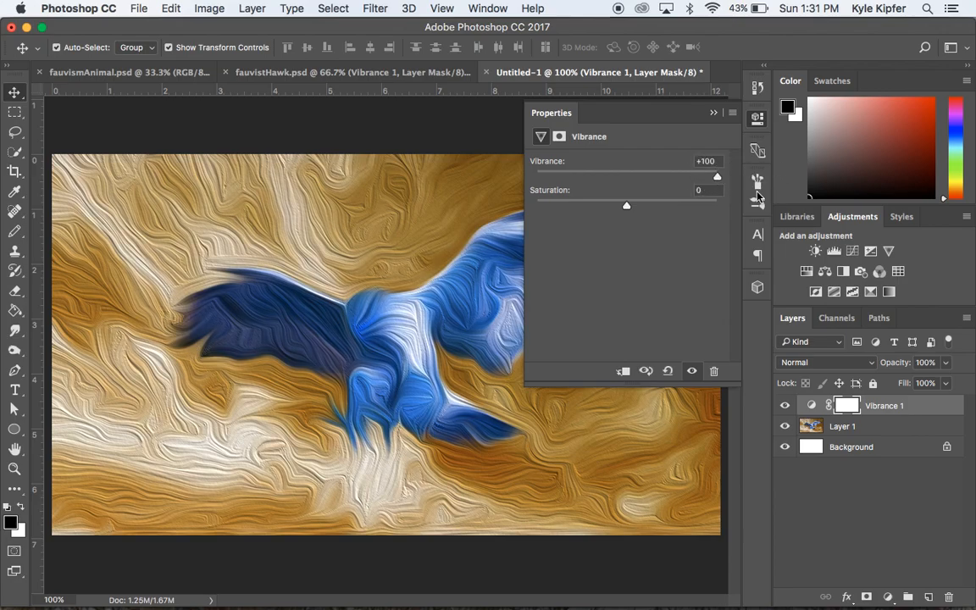
drag(626, 205, 741, 212)
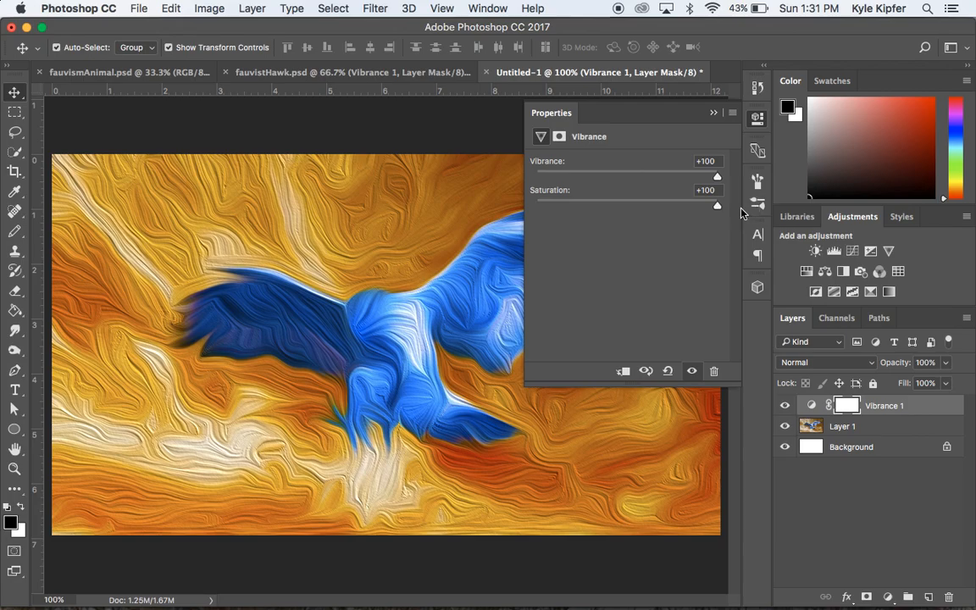
click(714, 114)
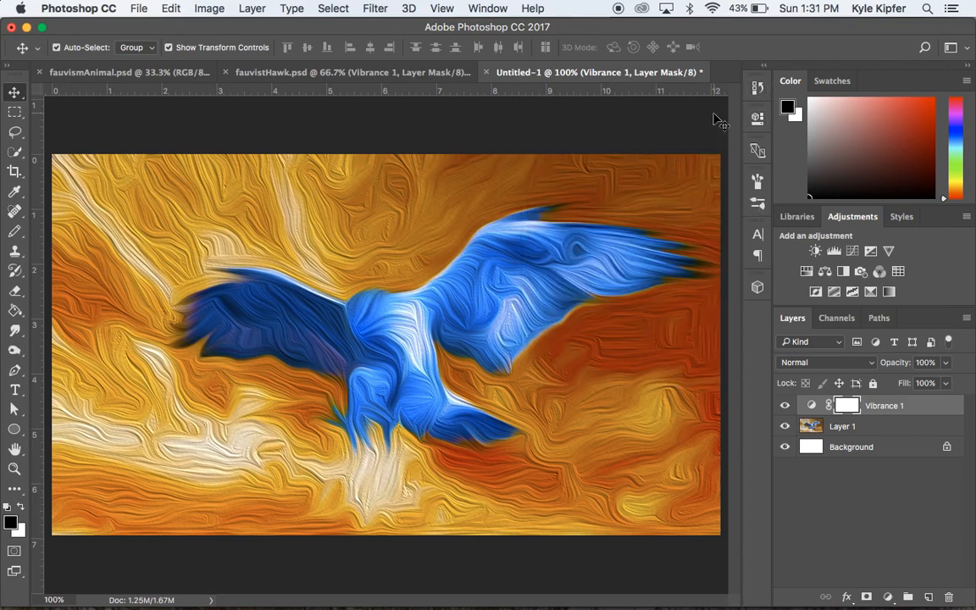
Add a Brightness/Contrast adjustment layer on top with Brightness at 11 and Contrast at 64.
click(888, 597)
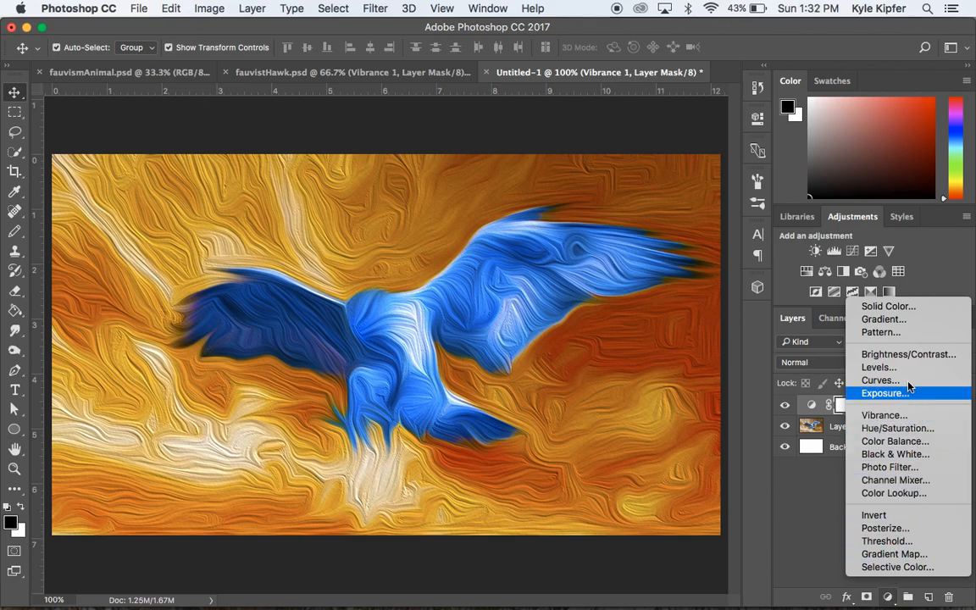
click(903, 355)
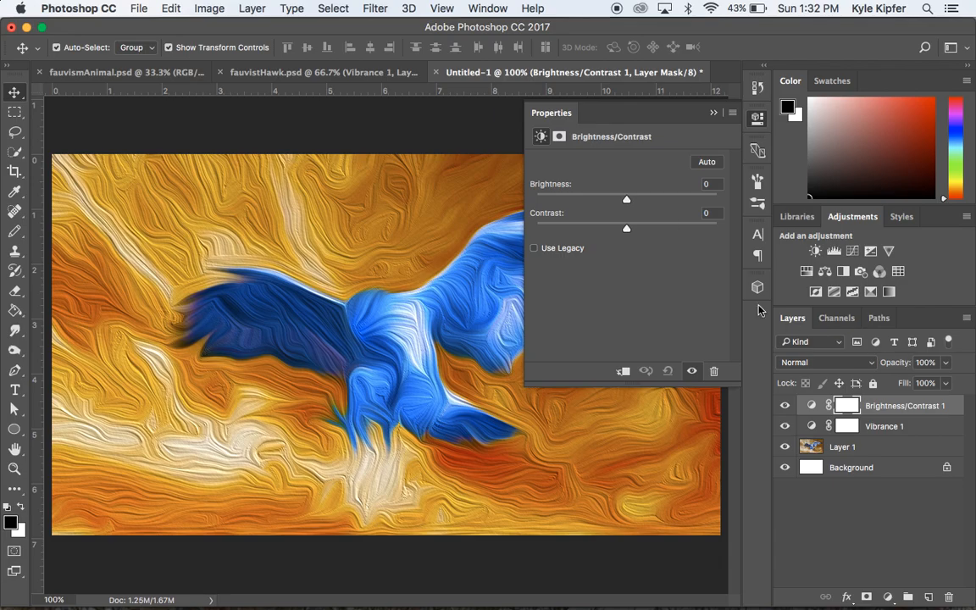
drag(626, 199, 685, 229)
mouse_move(634, 200)
mouse_down()
mouse_move(653, 202)
mouse_move(619, 199)
mouse_move(633, 204)
mouse_up()
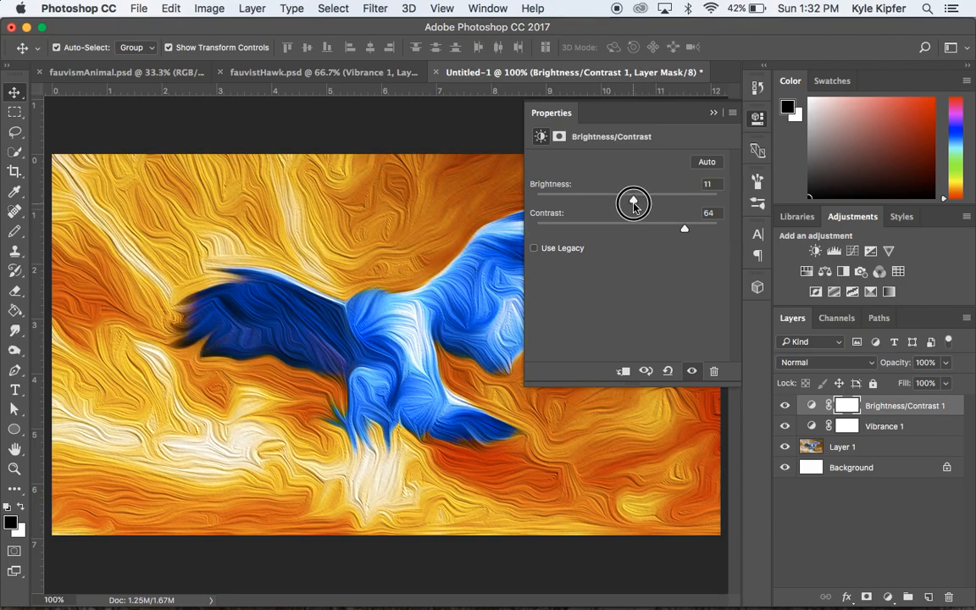
click(713, 114)
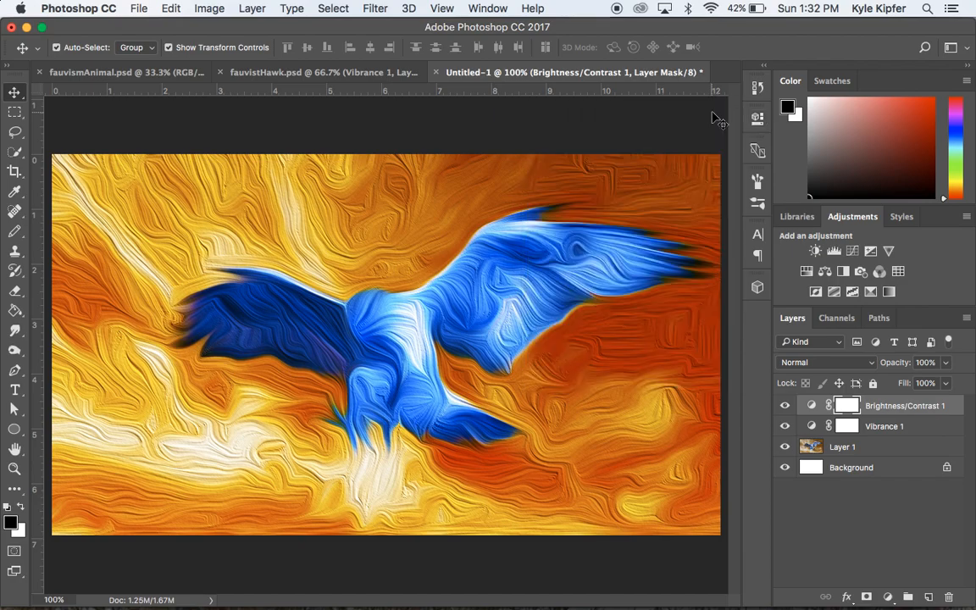
Set the blend mode of the Vibrance adjustment layer to Exclusion.
click(889, 428)
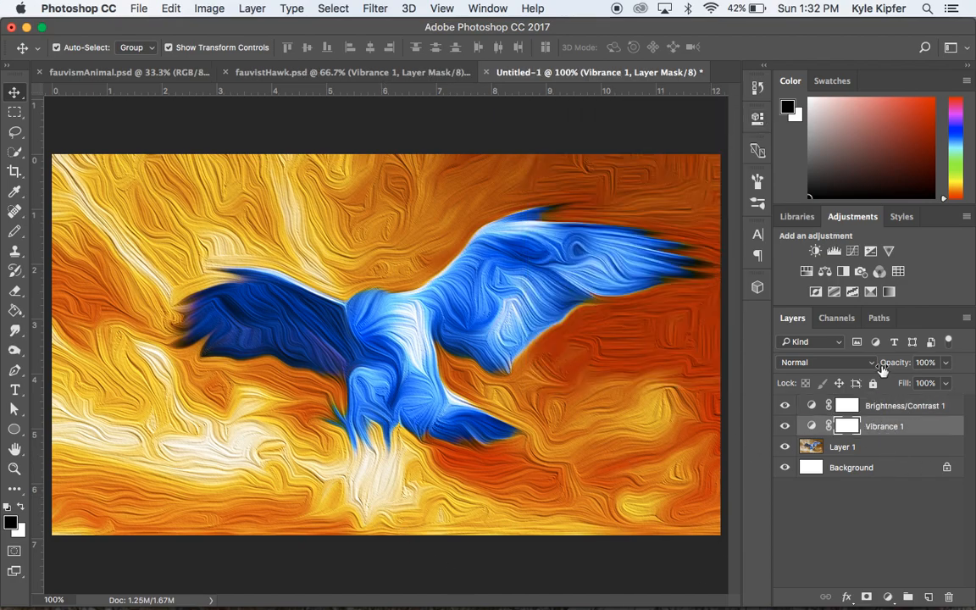
click(873, 364)
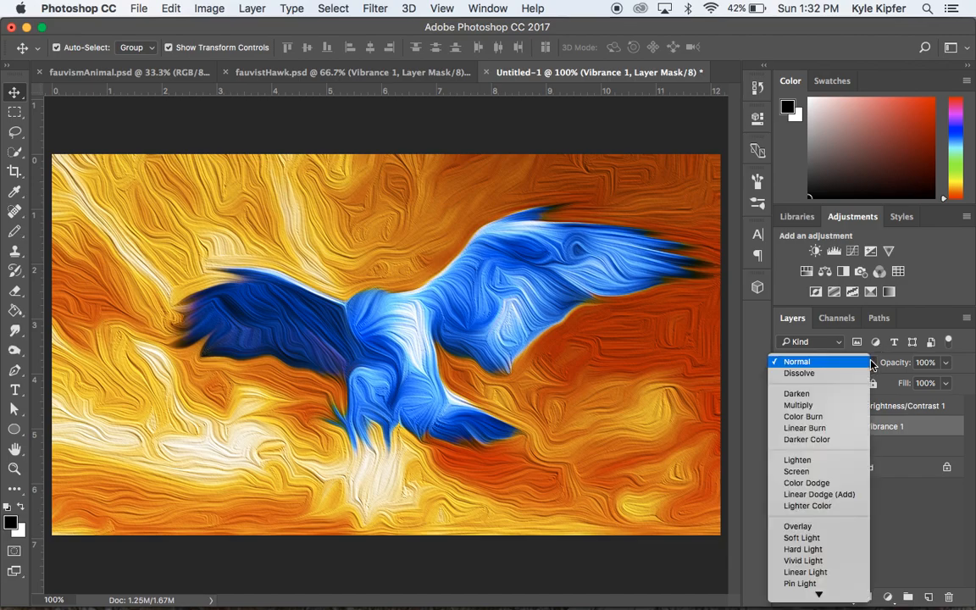
click(871, 363)
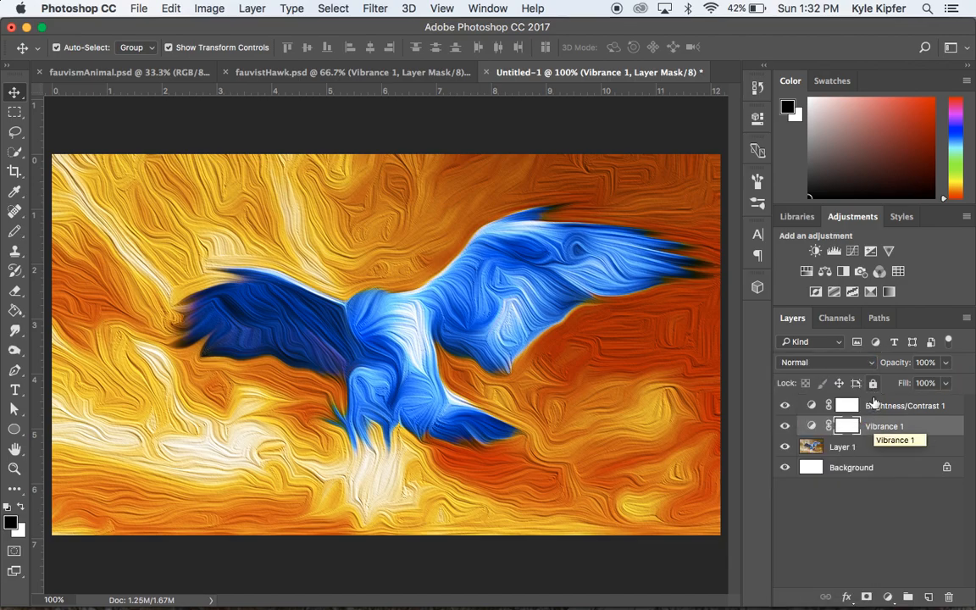
click(872, 364)
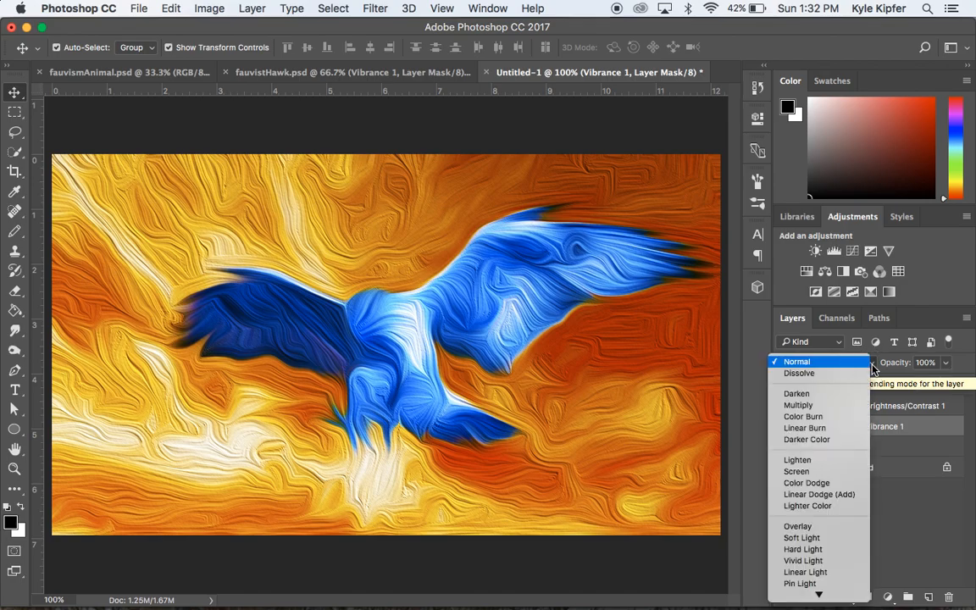
scroll(826, 526, down, 5)
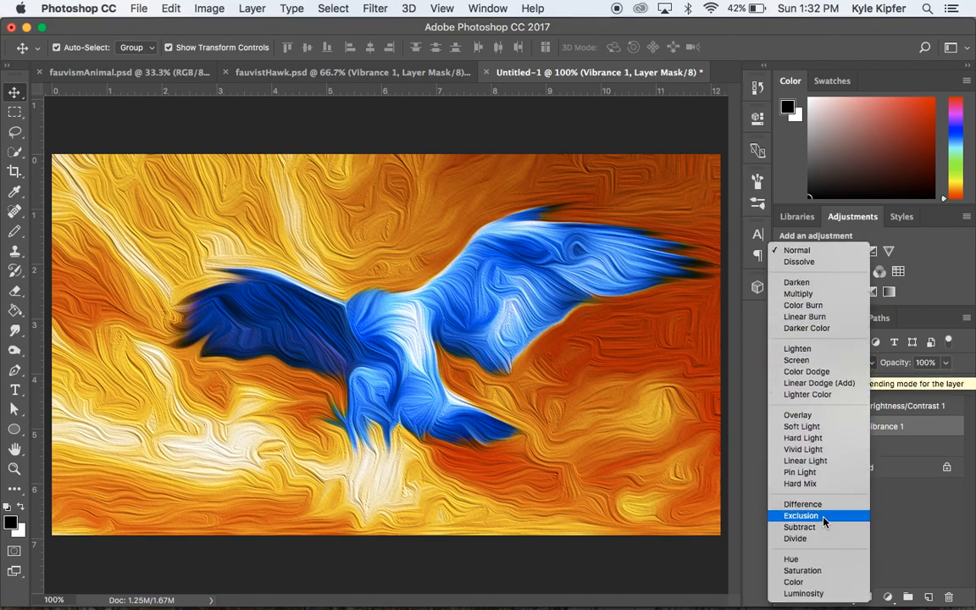
click(824, 517)
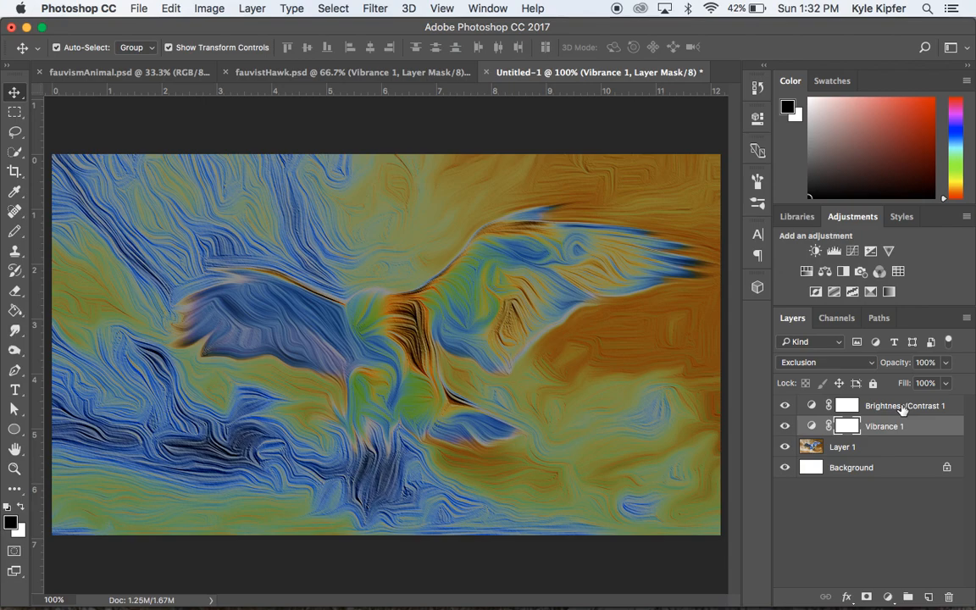
Try the Difference, Subtract and Divide blend modes on the Vibrance layer, and return it to Exclusion.
click(870, 364)
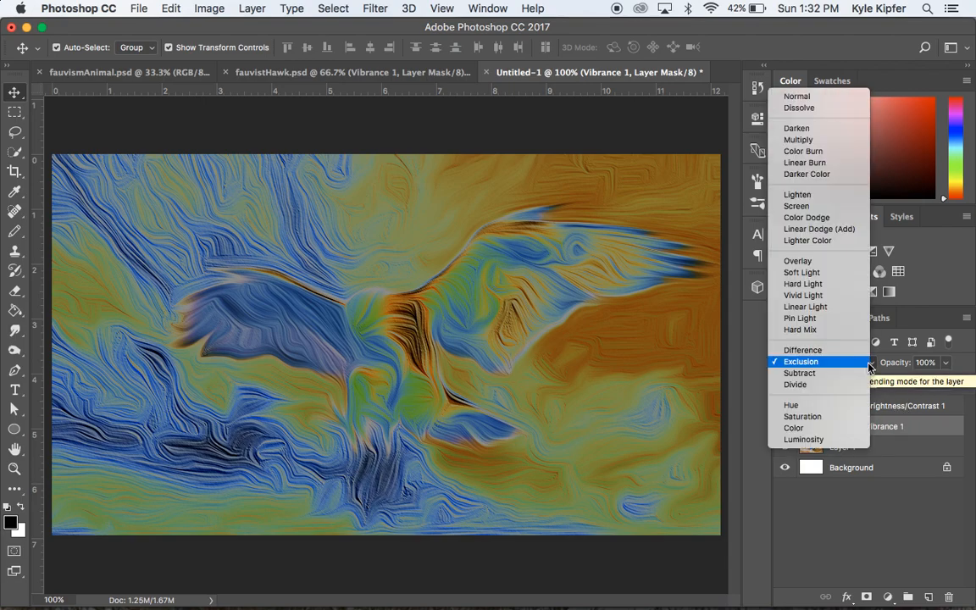
click(818, 351)
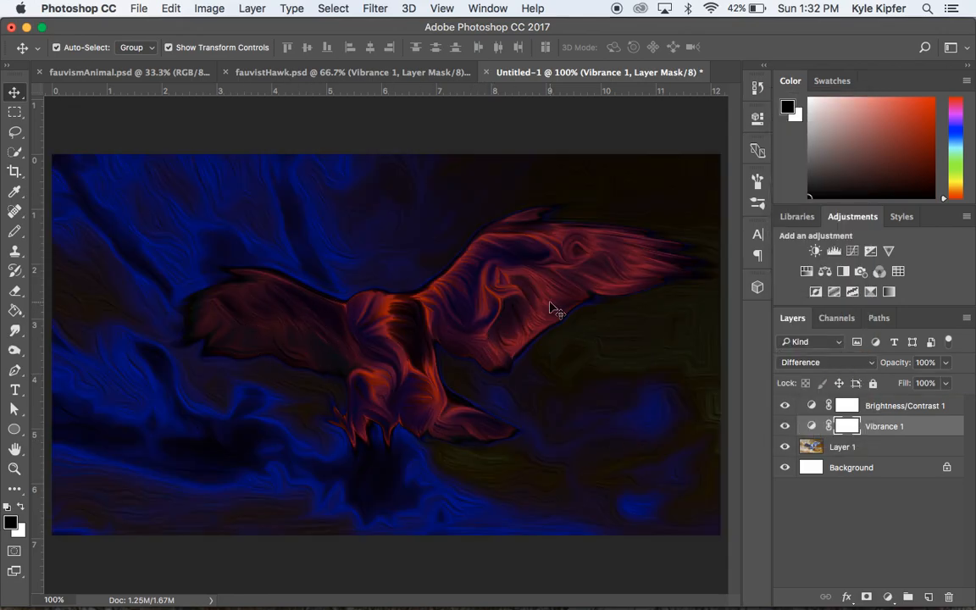
click(859, 363)
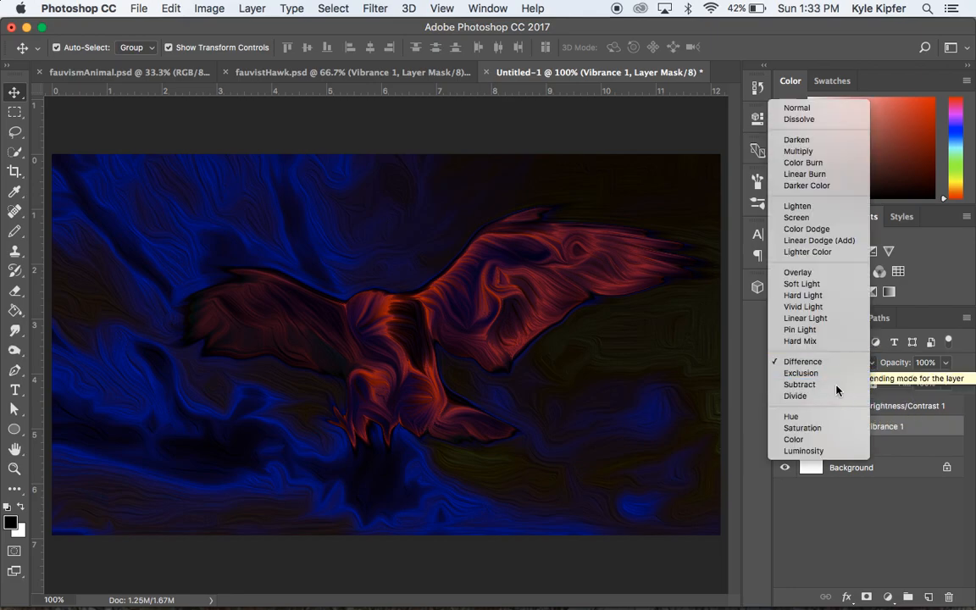
click(838, 385)
click(853, 363)
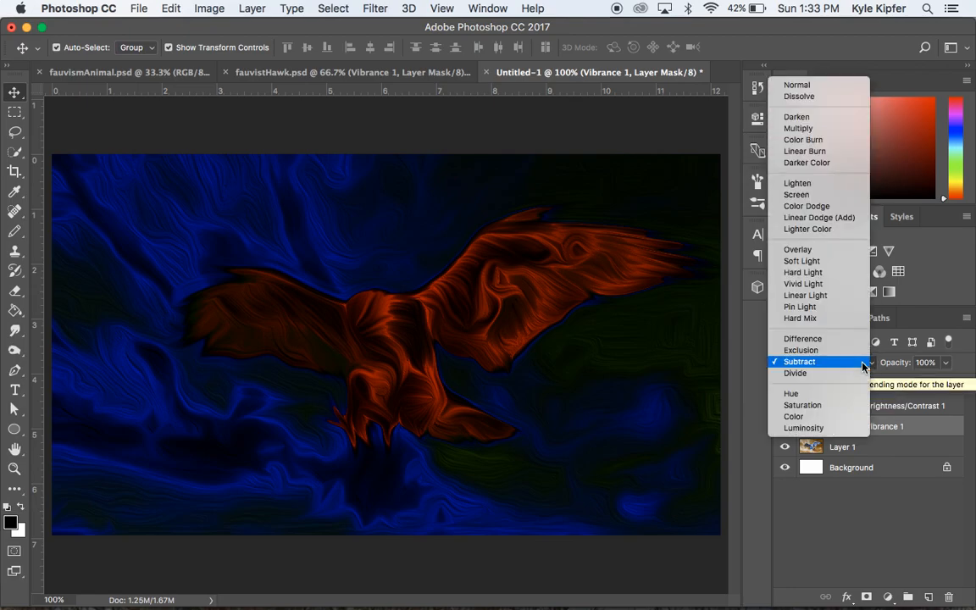
click(852, 374)
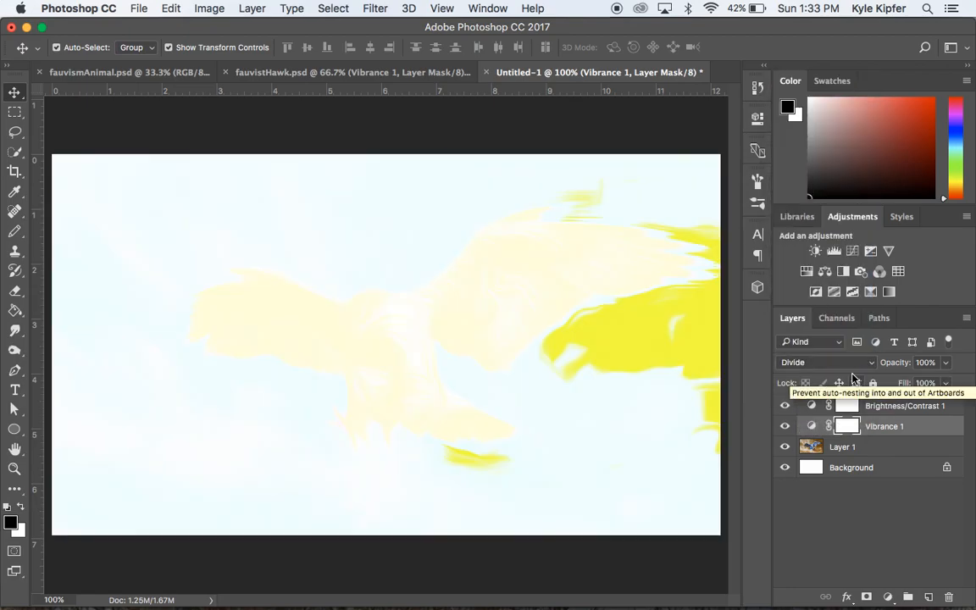
click(851, 363)
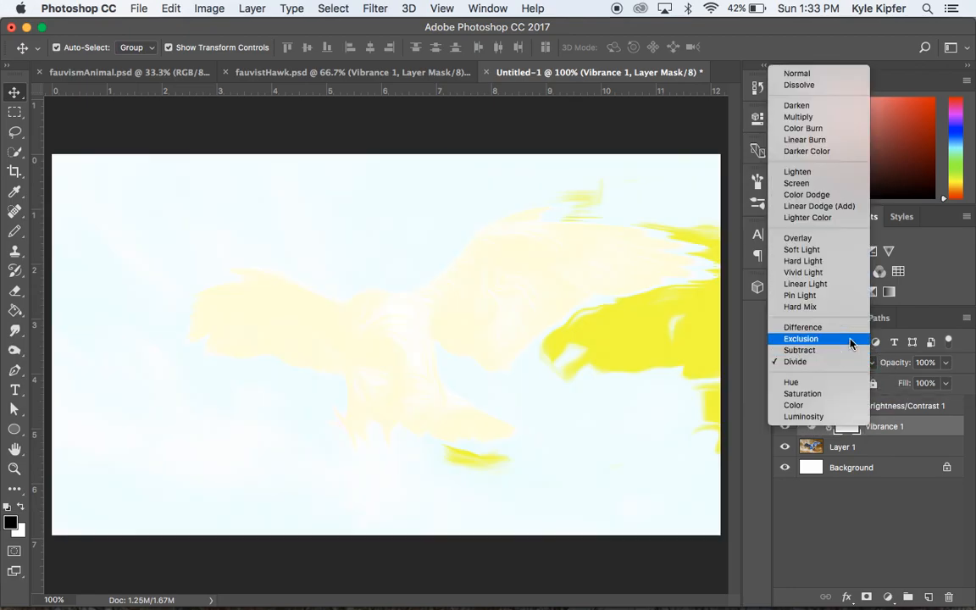
click(852, 339)
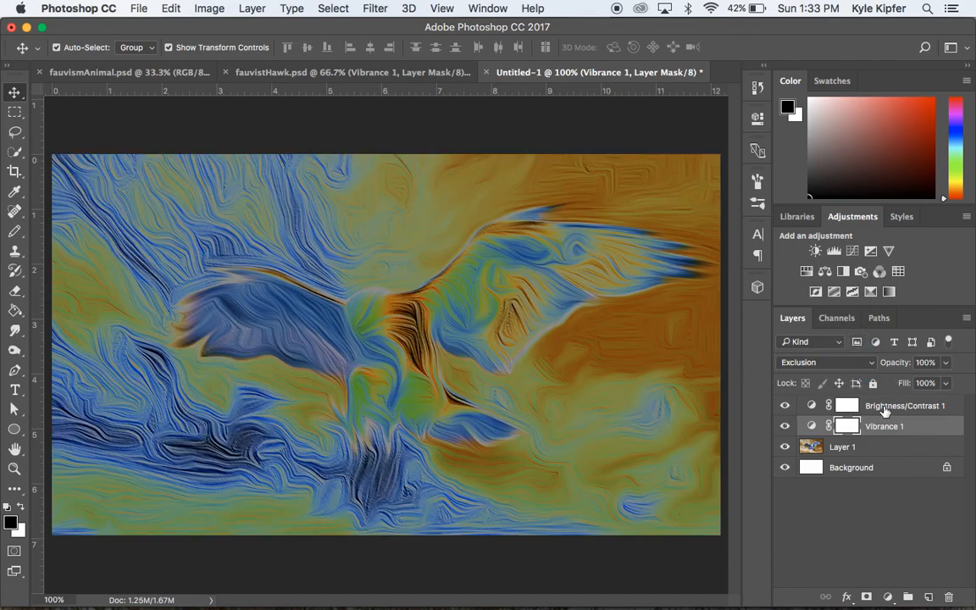
Adjust the Brightness/Contrast layer to Brightness 15 and Contrast 12.
click(883, 408)
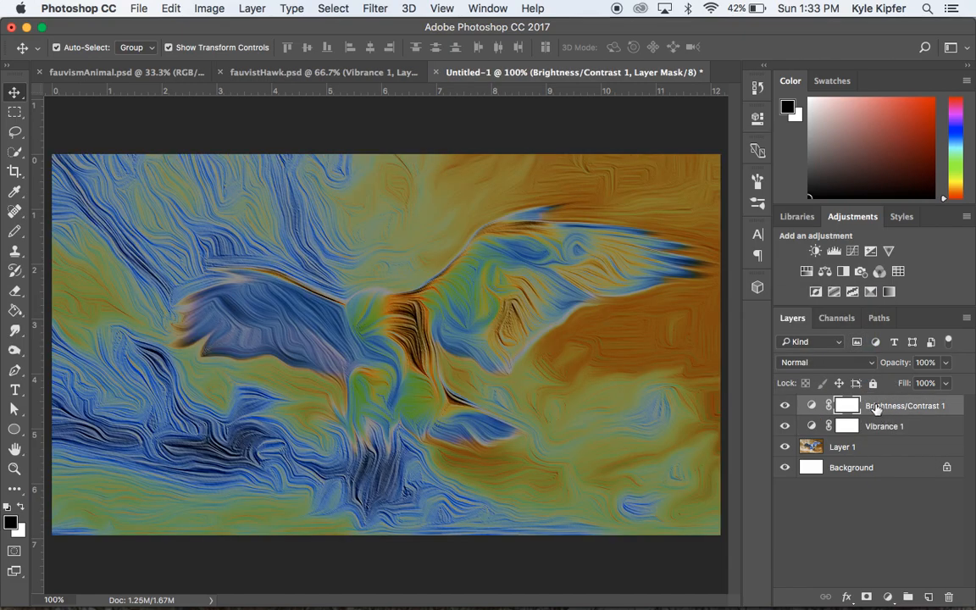
click(756, 123)
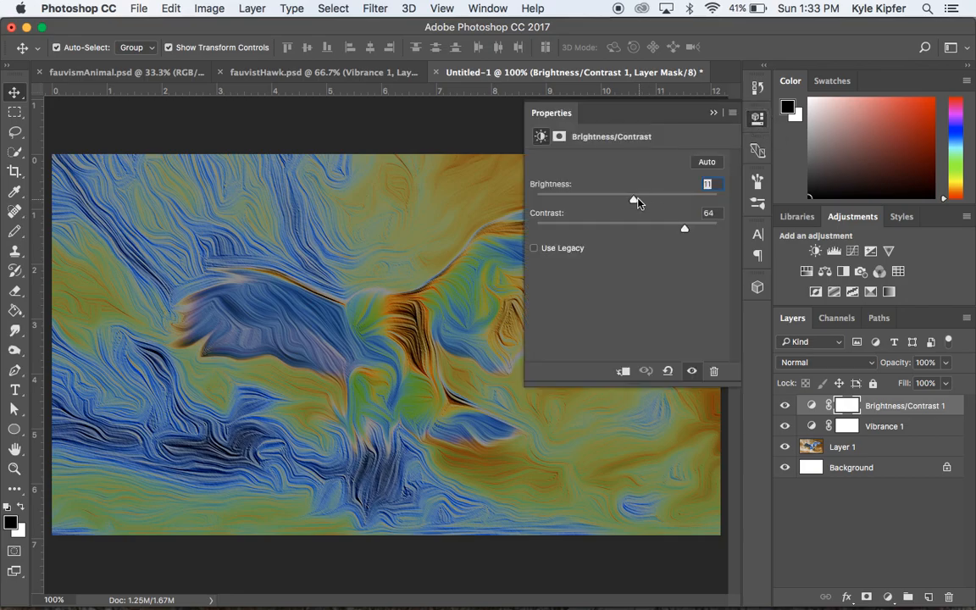
drag(632, 202, 586, 229)
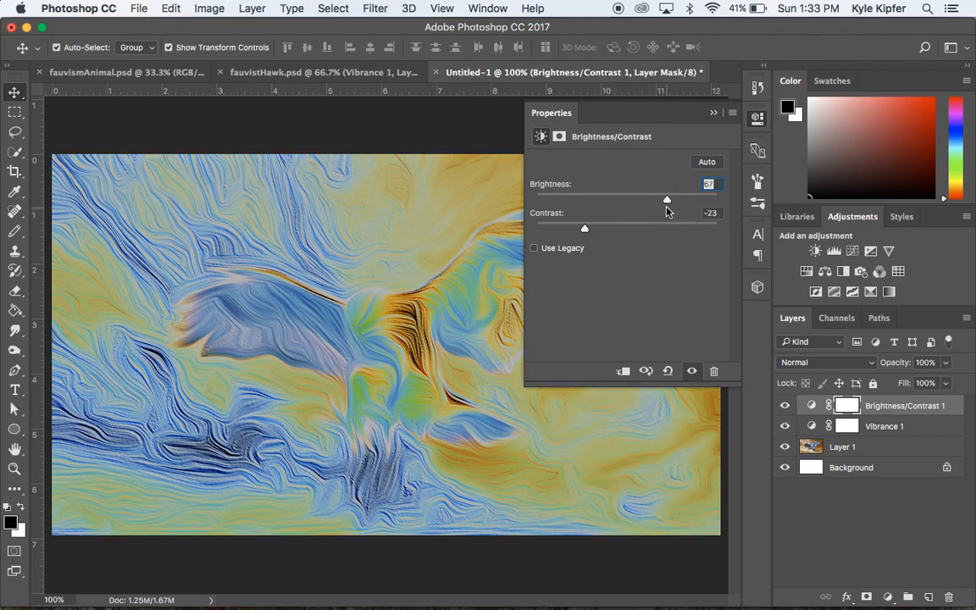
drag(667, 200, 637, 204)
drag(583, 230, 637, 227)
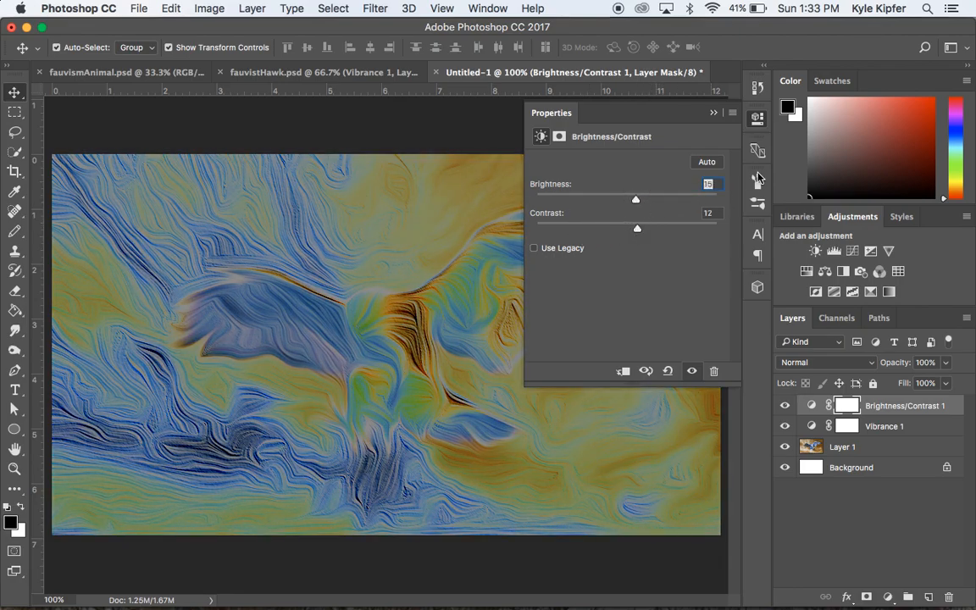
click(713, 115)
Try the Difference, Hard Mix, Pin Light and Linear Light blend modes on the Vibrance adjustment layer.
click(888, 430)
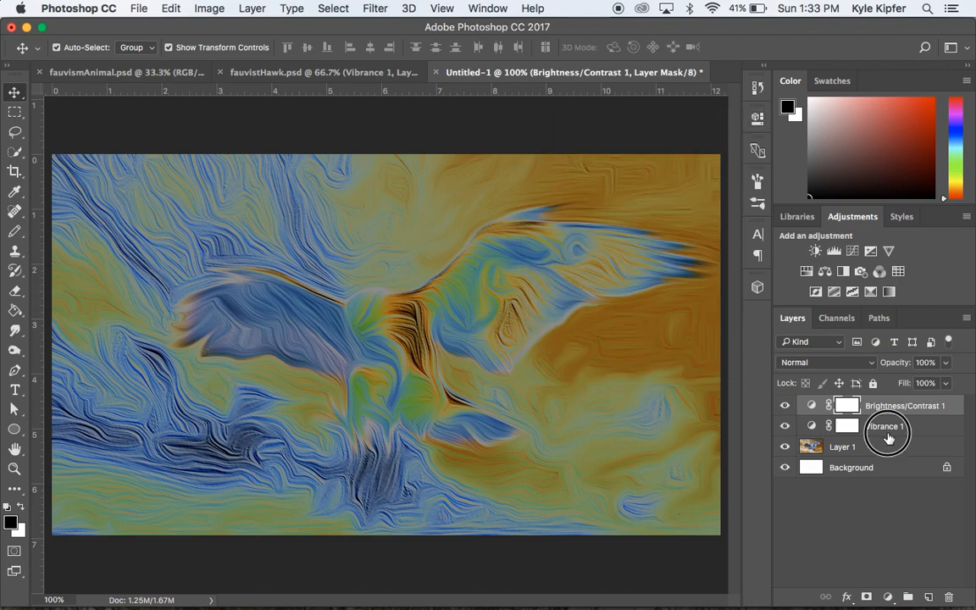
click(857, 364)
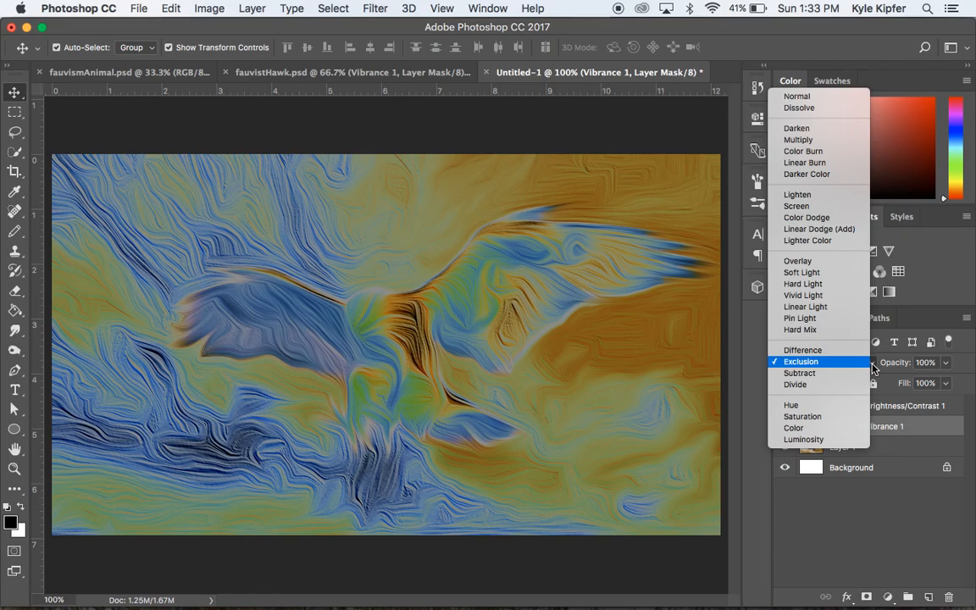
click(843, 351)
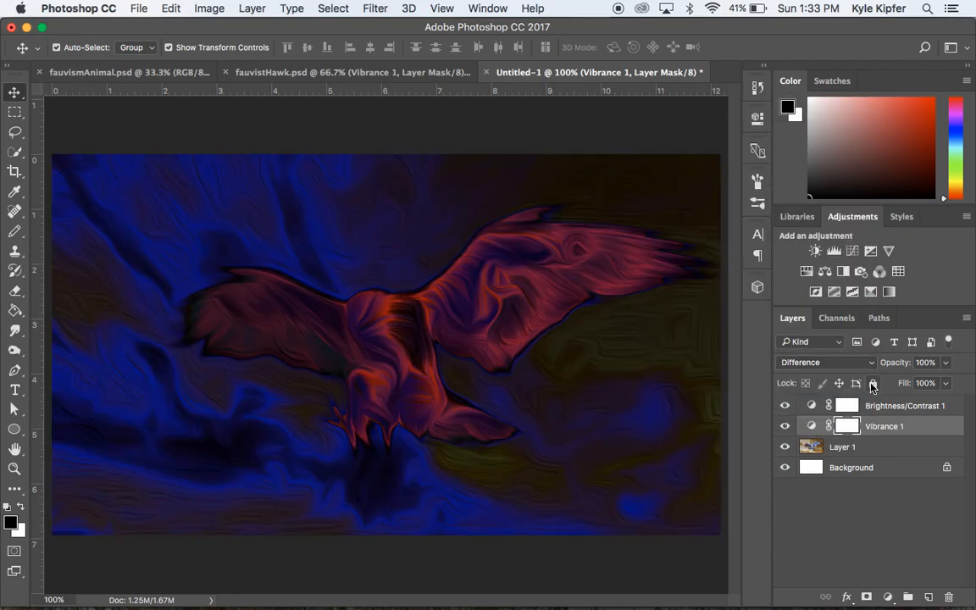
click(868, 365)
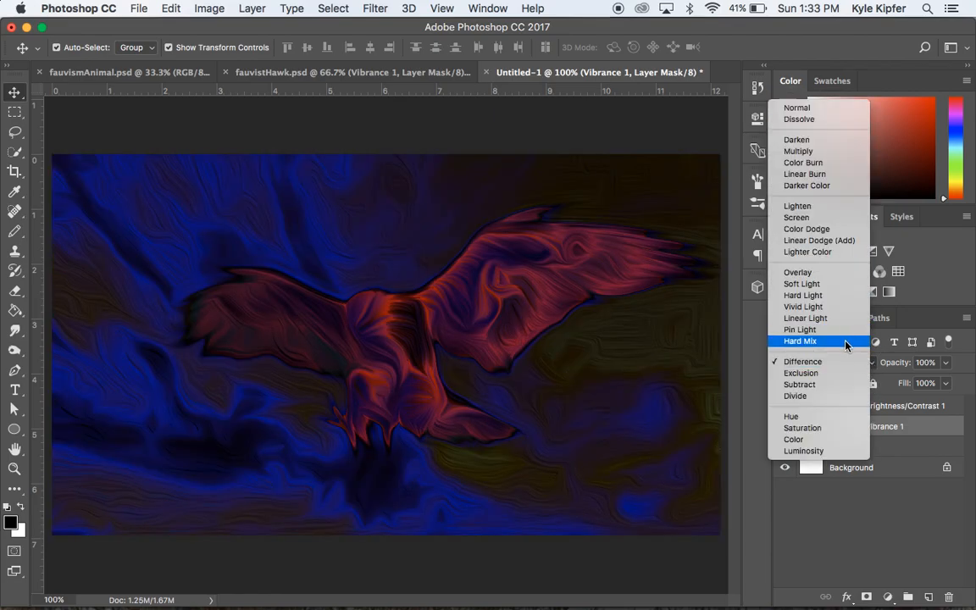
click(843, 342)
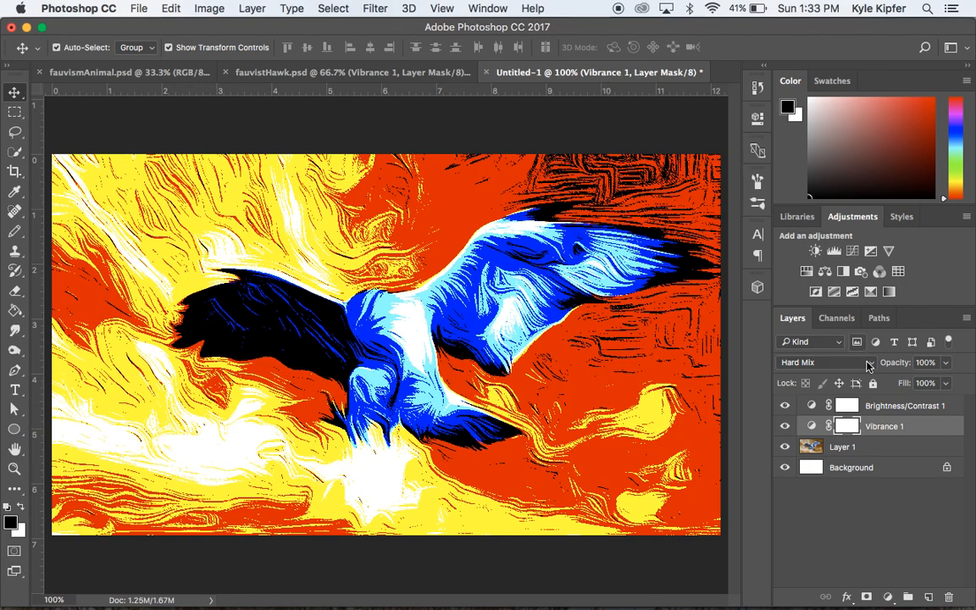
click(873, 366)
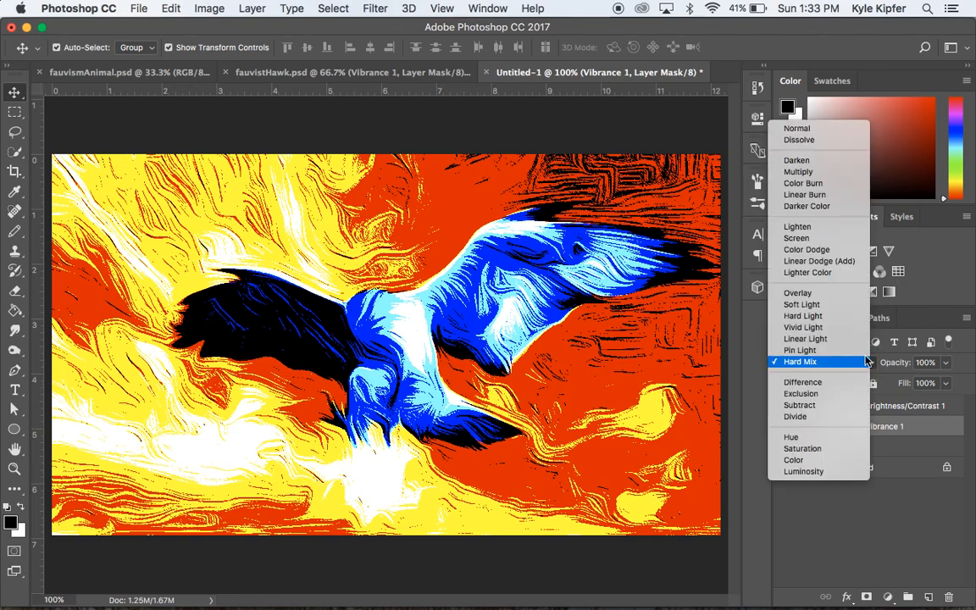
click(863, 344)
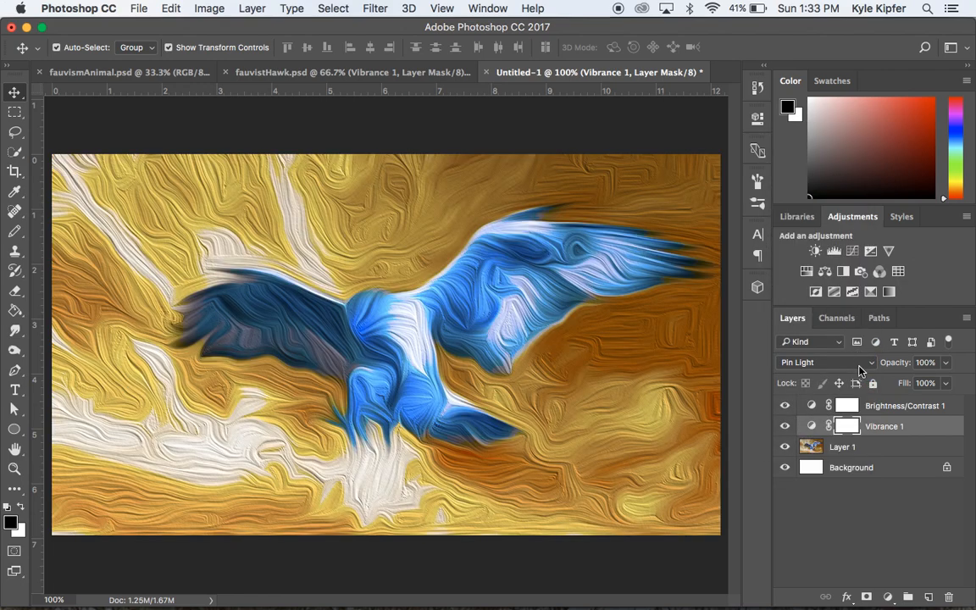
click(869, 364)
click(856, 350)
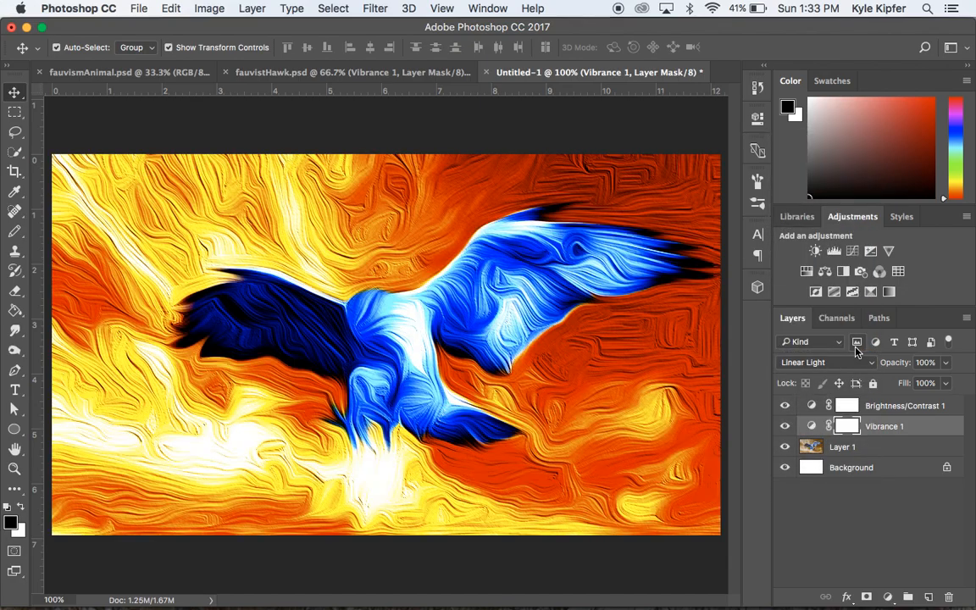
Try the Overlay blend mode on the Vibrance adjustment layer, and set its blend mode to Darken.
click(864, 362)
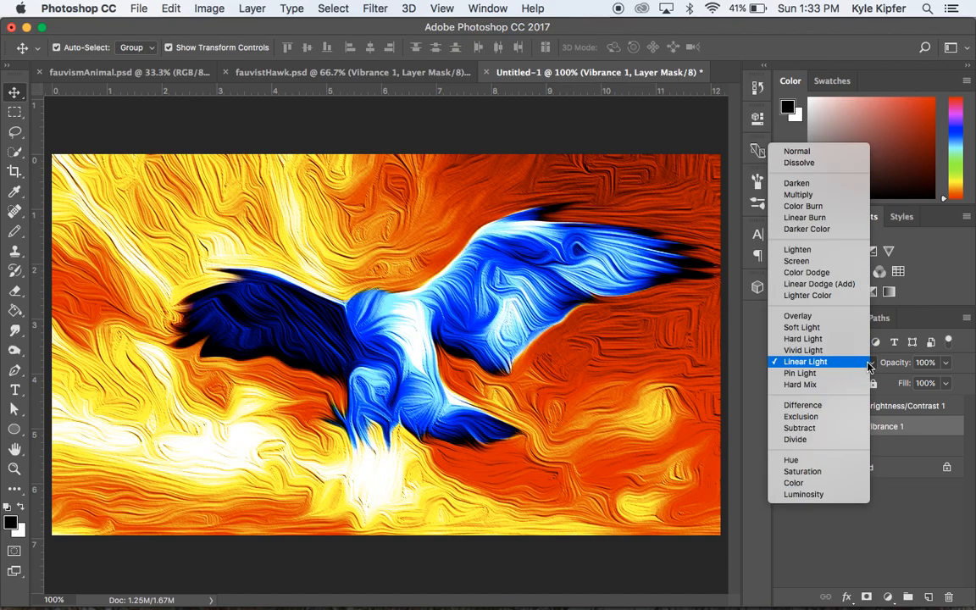
click(829, 319)
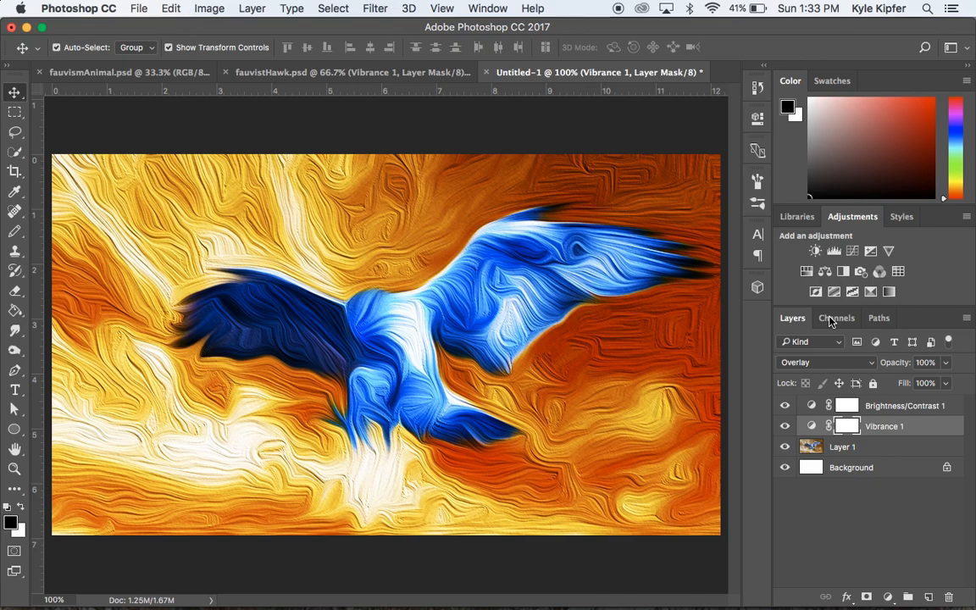
click(826, 362)
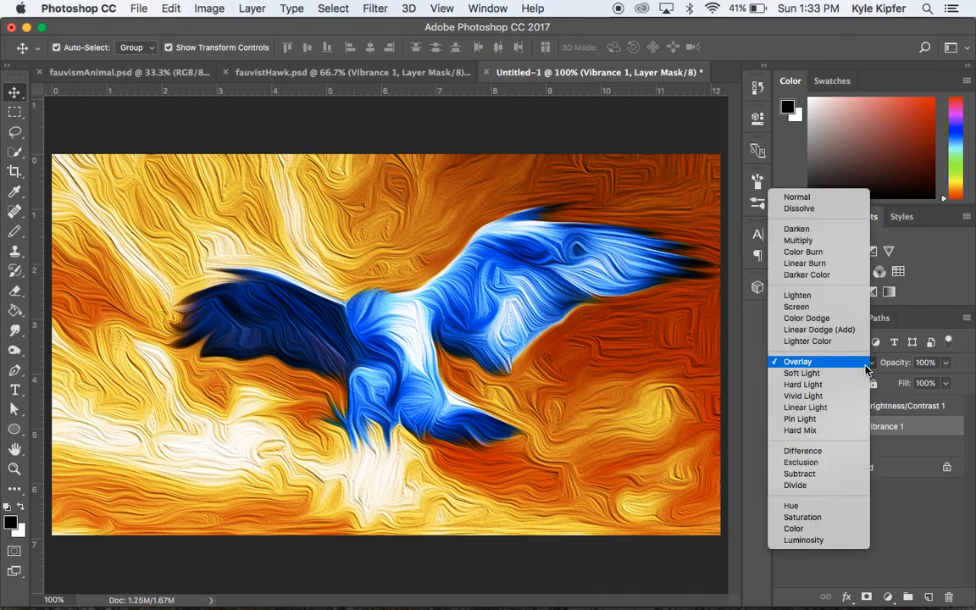
click(818, 232)
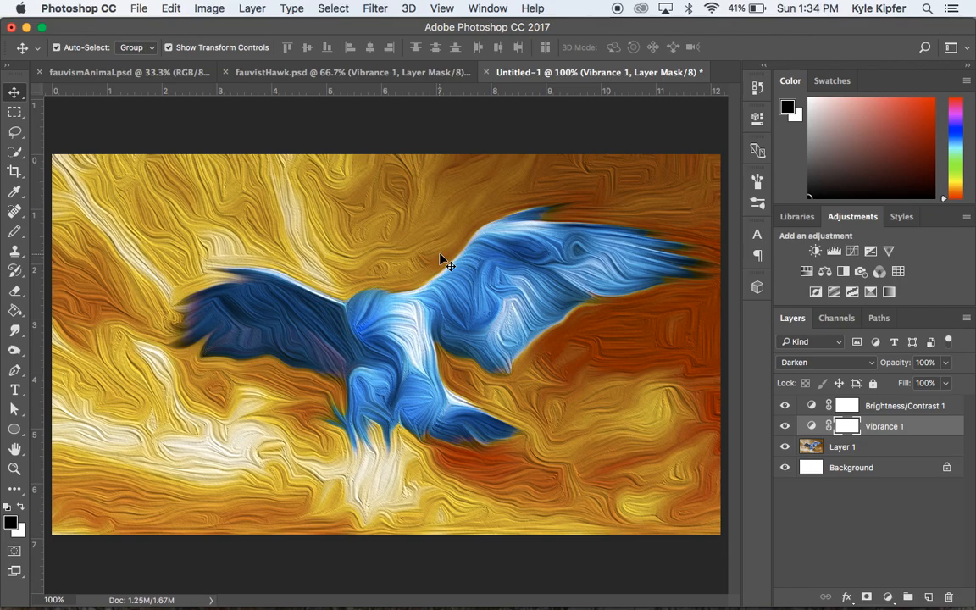
mouse_move(538, 596)
mouse_move(593, 592)
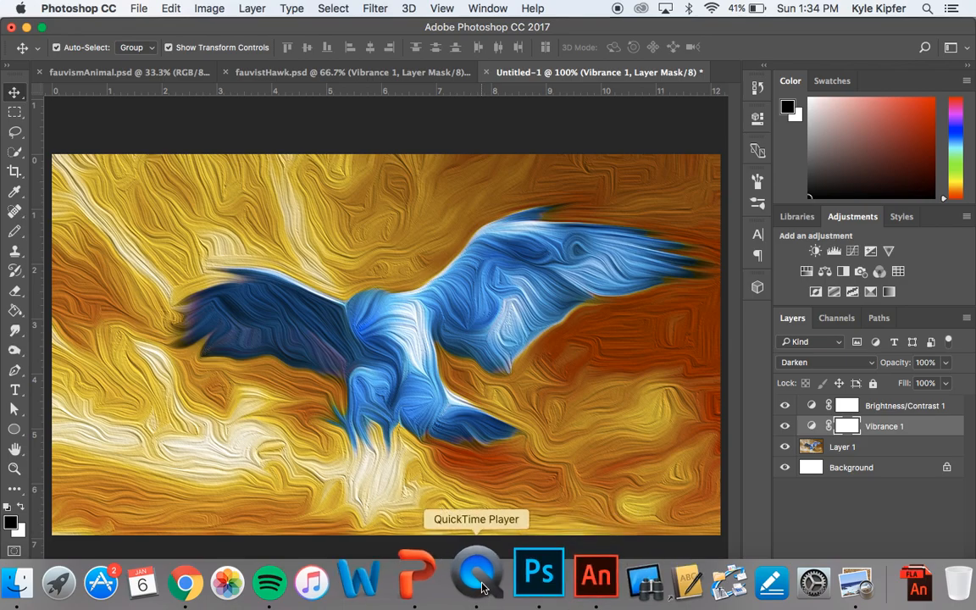